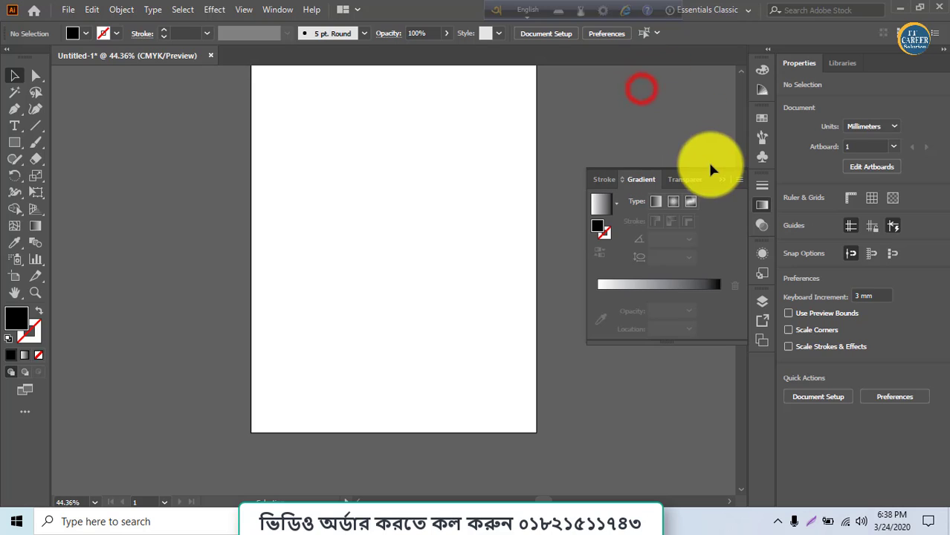
- Draw a black rectangle about 123 × 79 mm overlapping the artboard's left edge
click(719, 179)
click(14, 142)
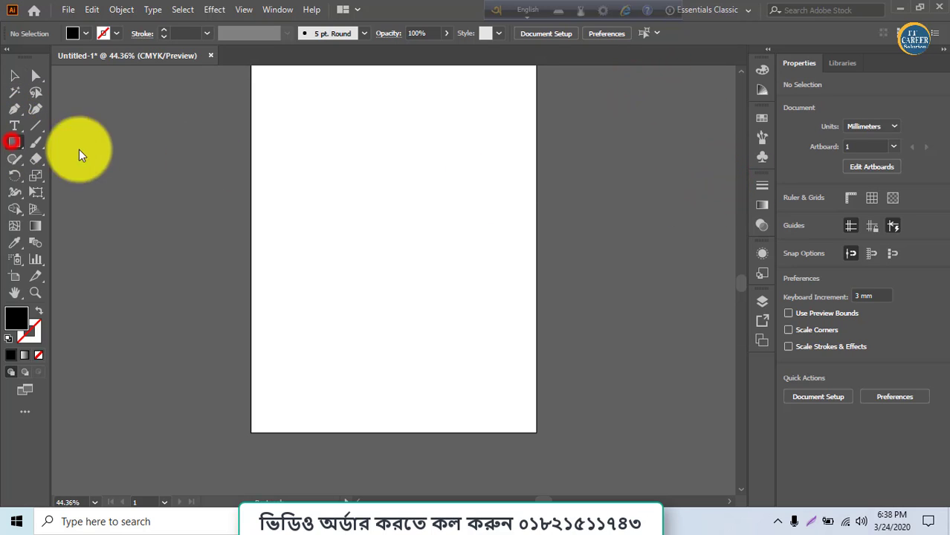
drag(155, 163, 324, 269)
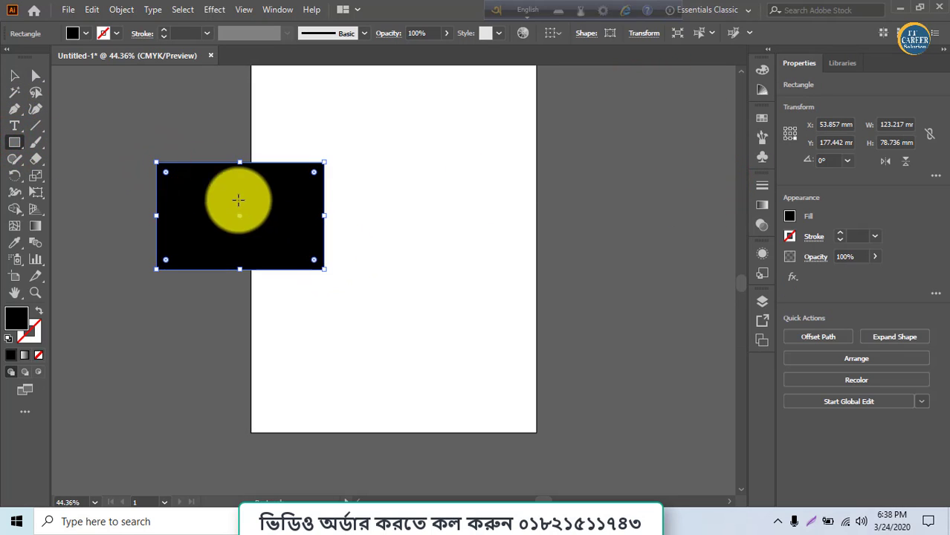
- Move the rectangle up and to the left, and shrink it to about 58 × 37 mm beside the artboard
click(15, 76)
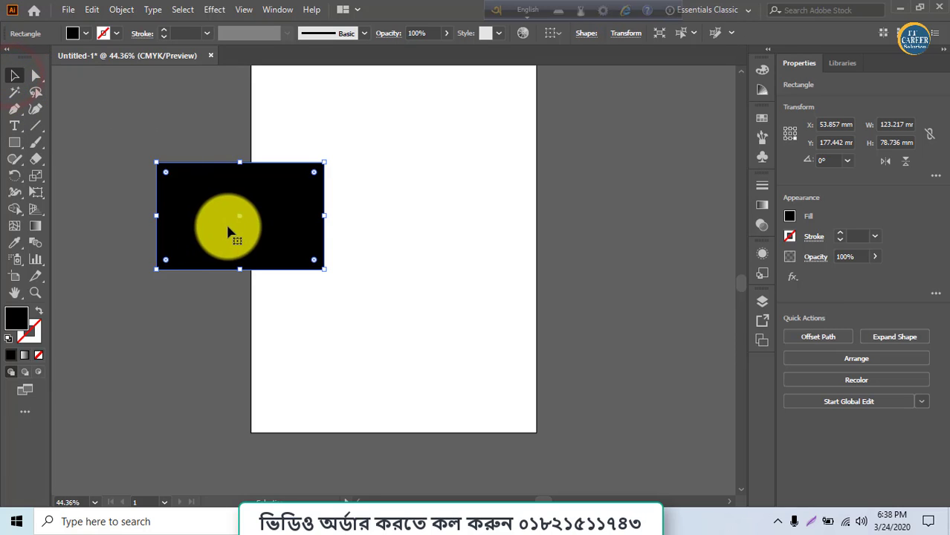
scroll(241, 253, up, 2)
drag(262, 263, 205, 182)
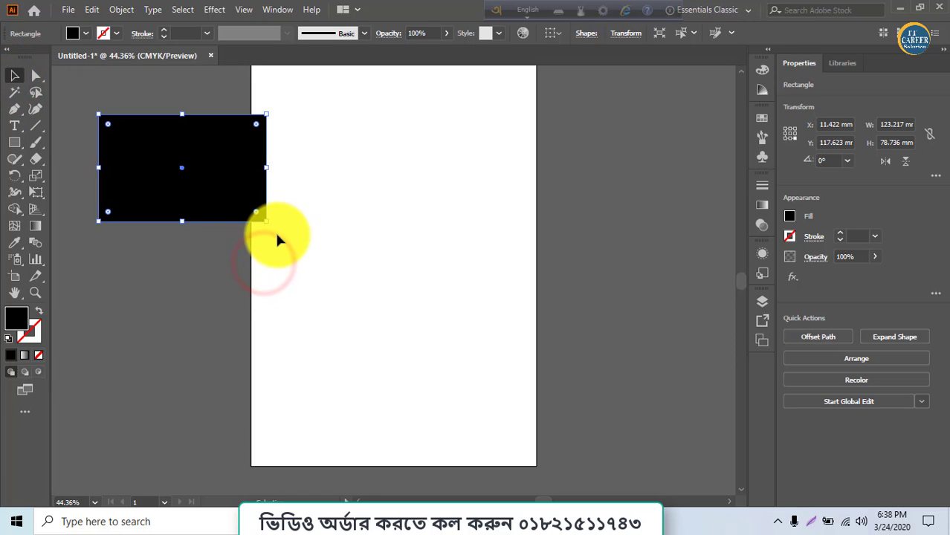
drag(268, 225, 222, 195)
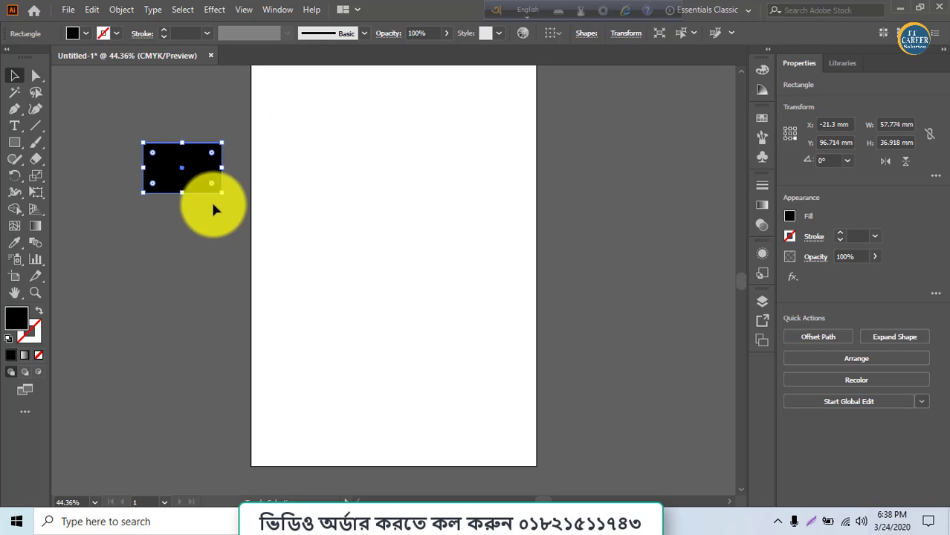
- Move the rectangle near the page's upper left, round its corners and resize it to about 60 × 44 mm
drag(187, 165, 135, 106)
click(174, 157)
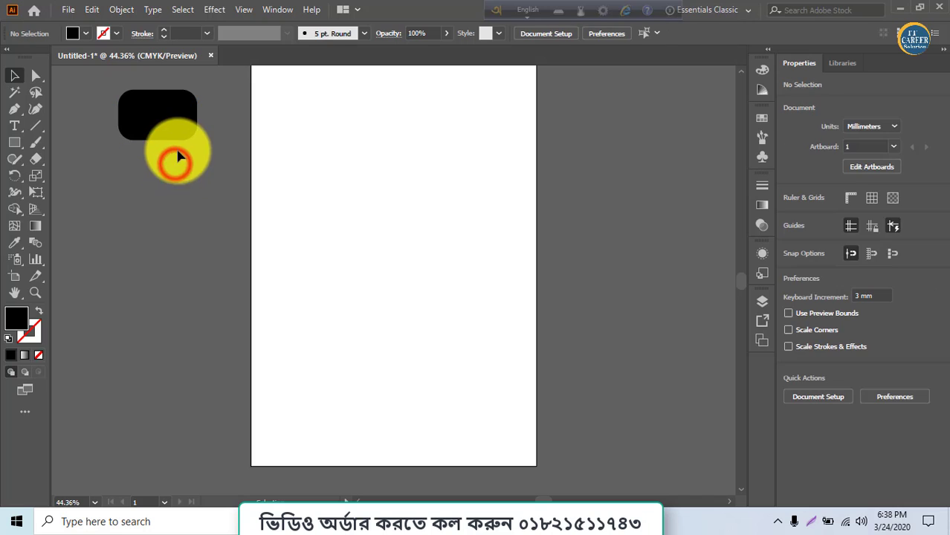
click(183, 139)
mouse_move(201, 144)
mouse_down()
mouse_move(229, 169)
mouse_move(196, 146)
mouse_up()
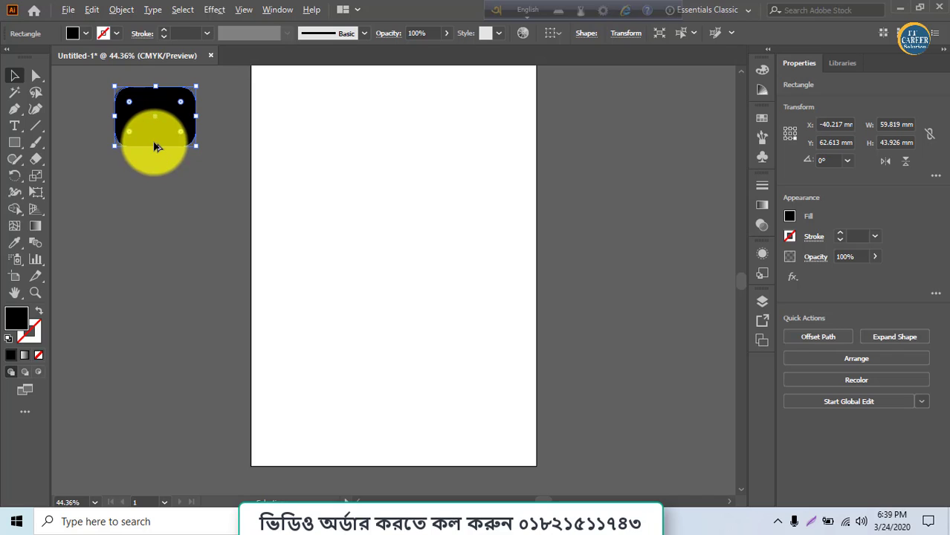
- Duplicate the rounded rectangle to the right and repeat the copy to build a horizontal row of six
drag(156, 136, 251, 133)
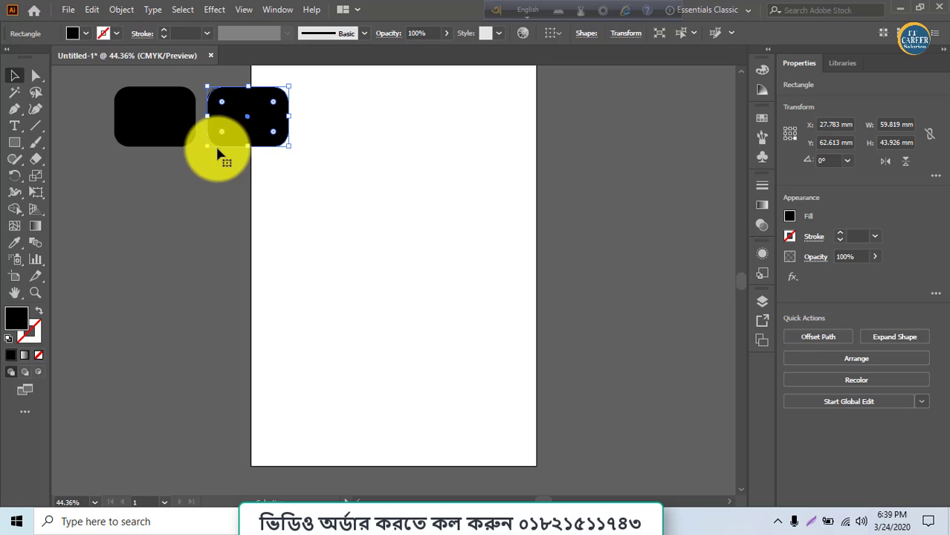
key(ctrl+d)
key(ctrl+d)
key(ctrl+d)
key(ctrl+d)
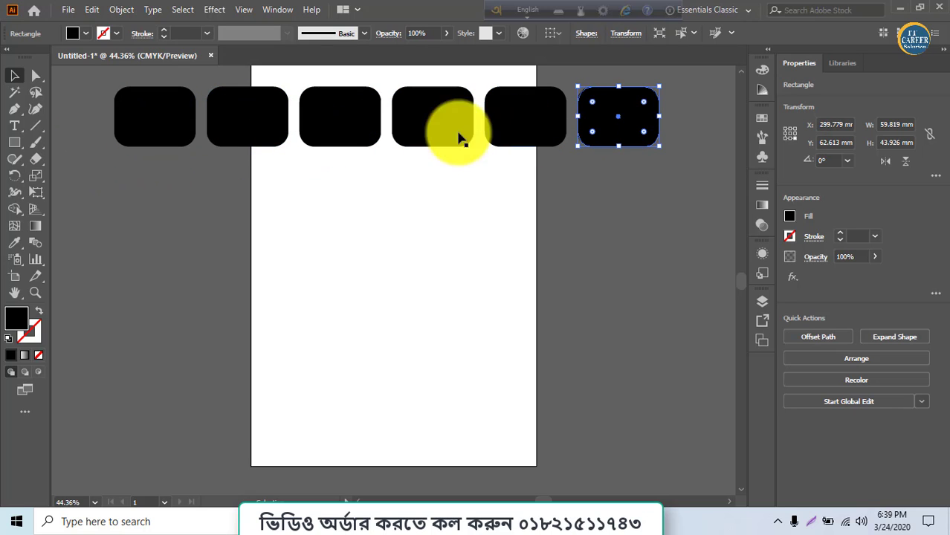
- Duplicate the whole row of rounded rectangles downward and repeat the copy until there are six rows
drag(99, 120, 655, 177)
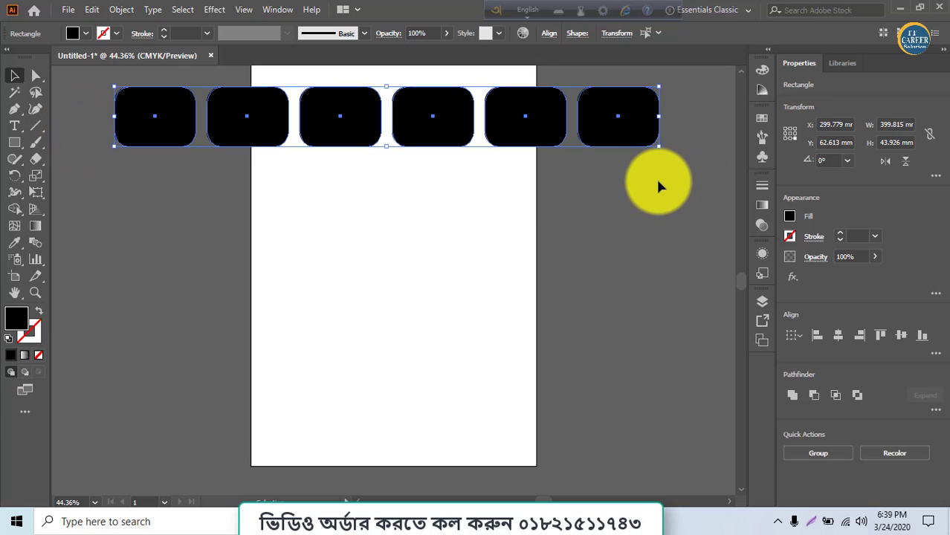
click(613, 221)
key(ctrl+a)
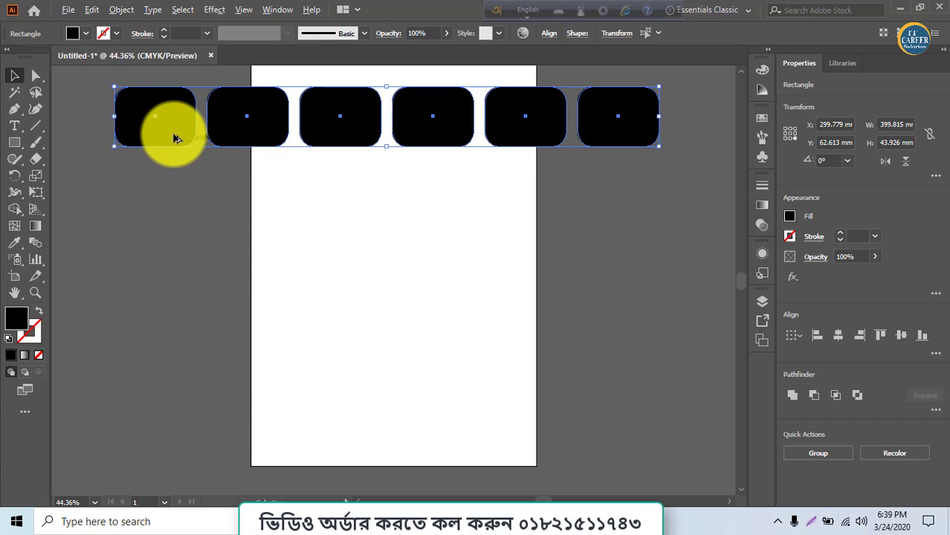
drag(172, 135, 173, 209)
key(ctrl+d)
key(ctrl+d)
key(ctrl+d)
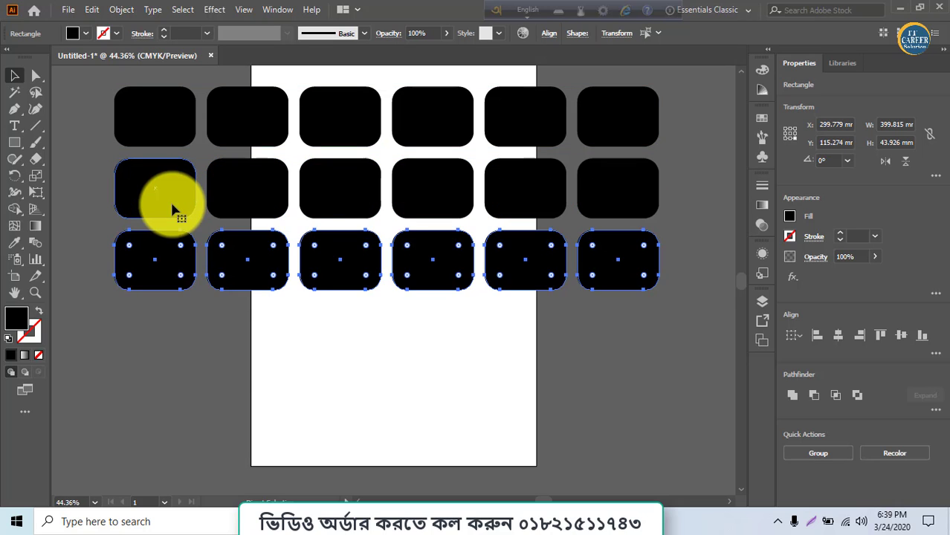
key(ctrl+d)
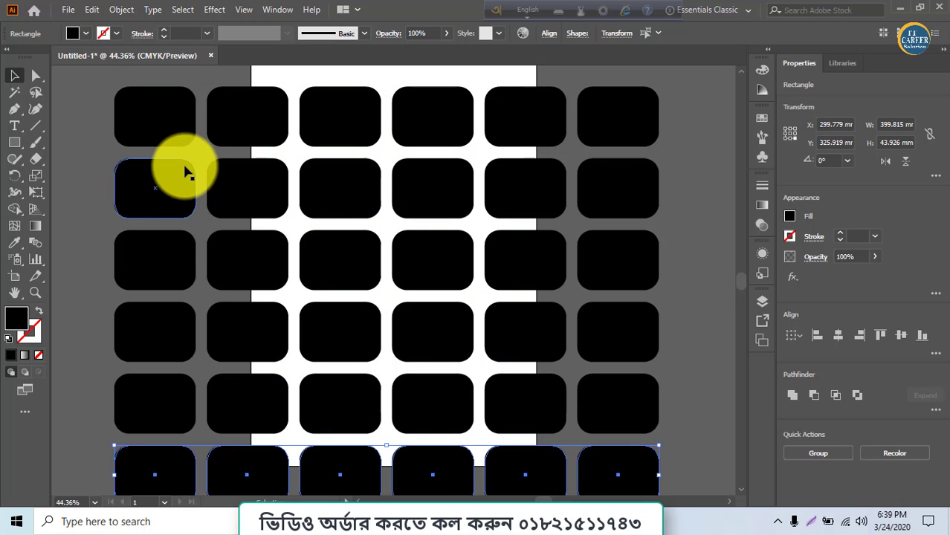
- Fill the second row of rounded rectangles with purple, colour 560AE8
click(14, 75)
click(163, 121)
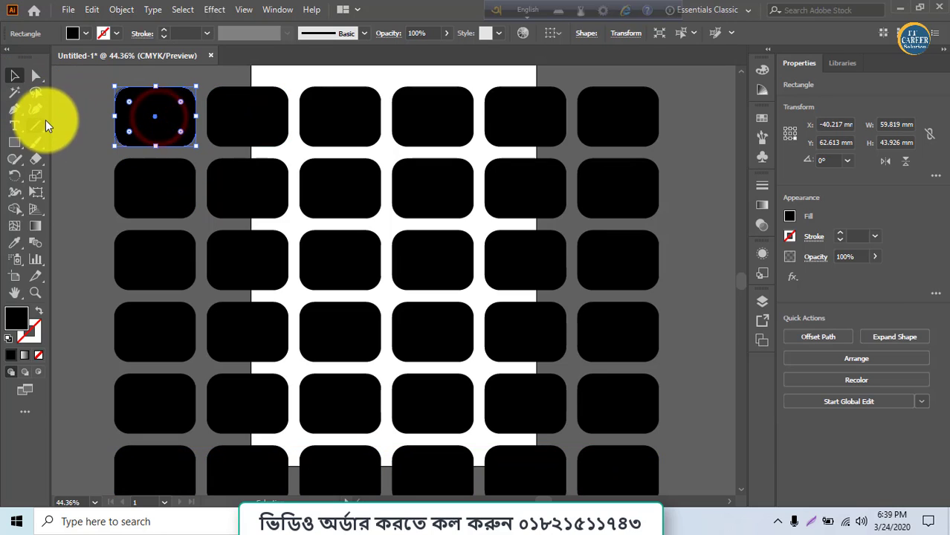
drag(77, 177, 499, 217)
double_click(12, 318)
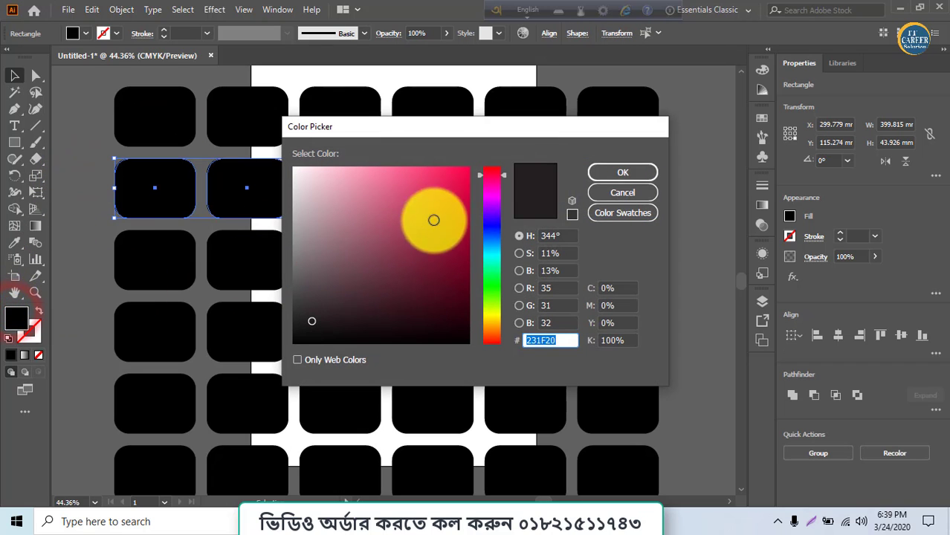
click(486, 216)
click(463, 182)
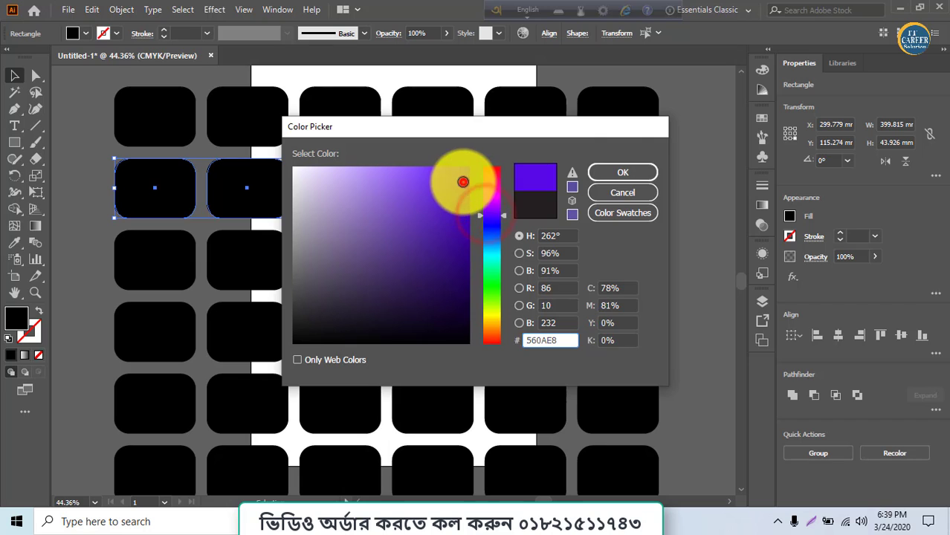
click(640, 174)
- Fill the fourth row of rounded rectangles with blue, colour 1709D3
drag(99, 330, 672, 344)
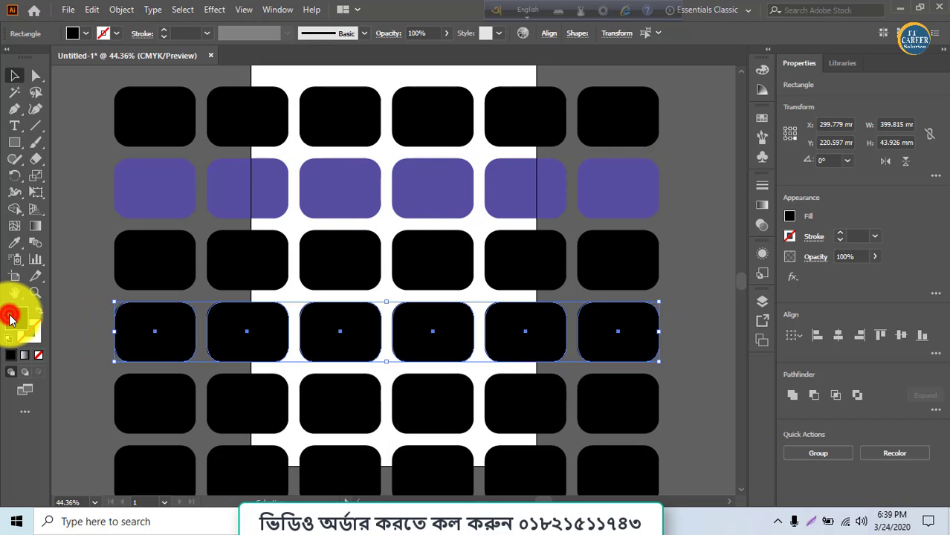
double_click(12, 317)
click(493, 225)
click(462, 197)
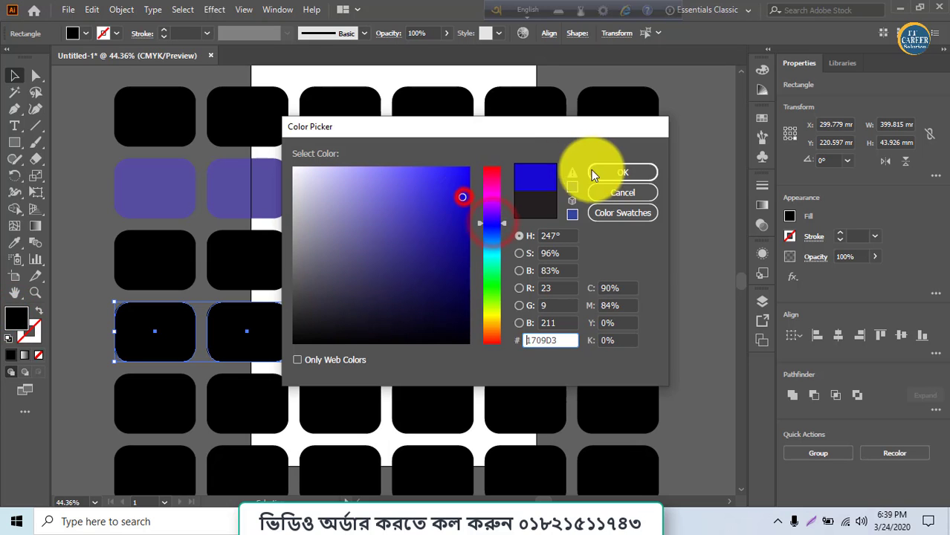
click(604, 171)
- Fill the fifth row of rounded rectangles with green
drag(88, 407, 650, 389)
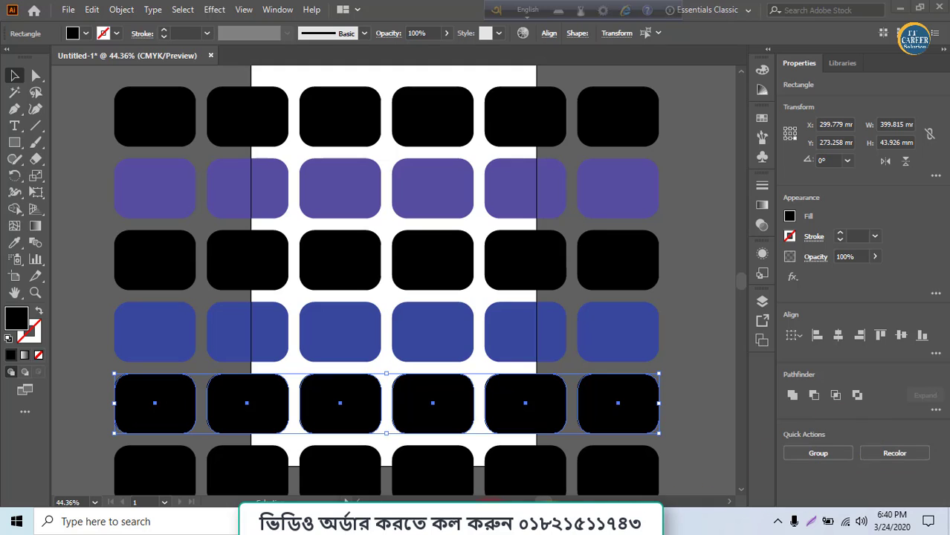
click(872, 452)
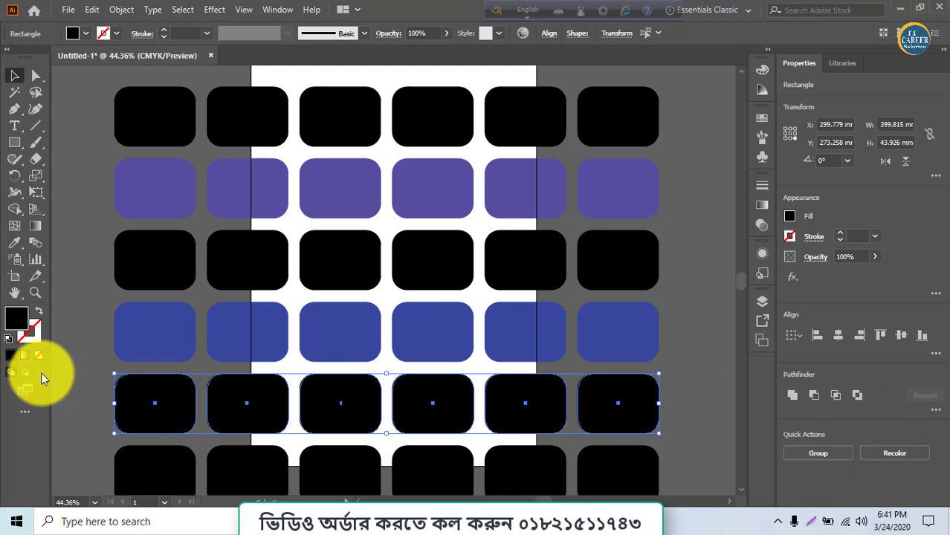
double_click(18, 323)
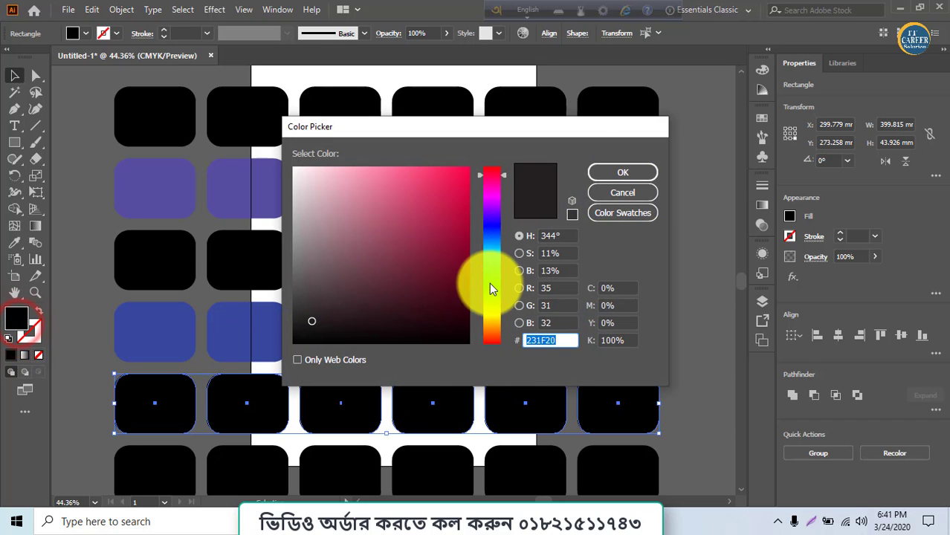
click(490, 281)
click(466, 234)
click(598, 170)
- Fill the sixth, lowest row of rounded rectangles with light turquoise
scroll(494, 351, down, 3)
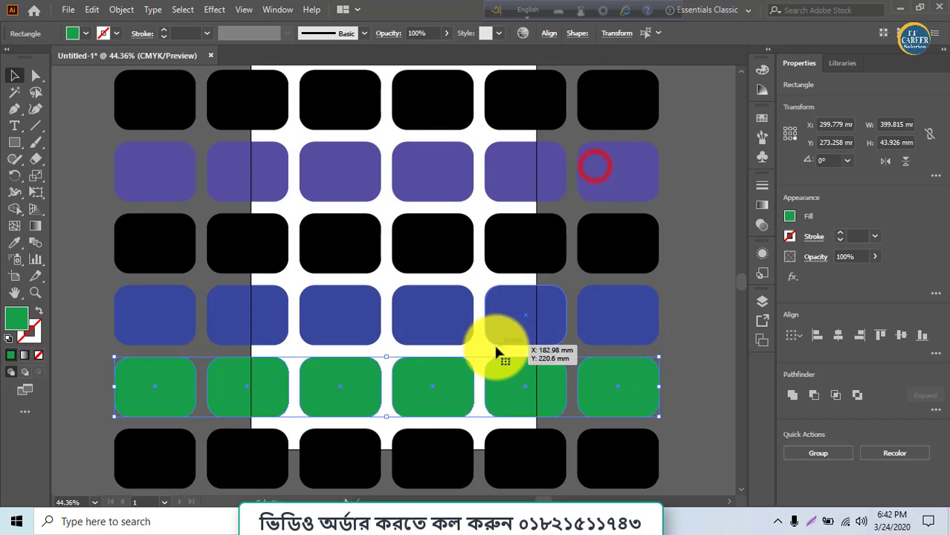
drag(101, 398, 717, 440)
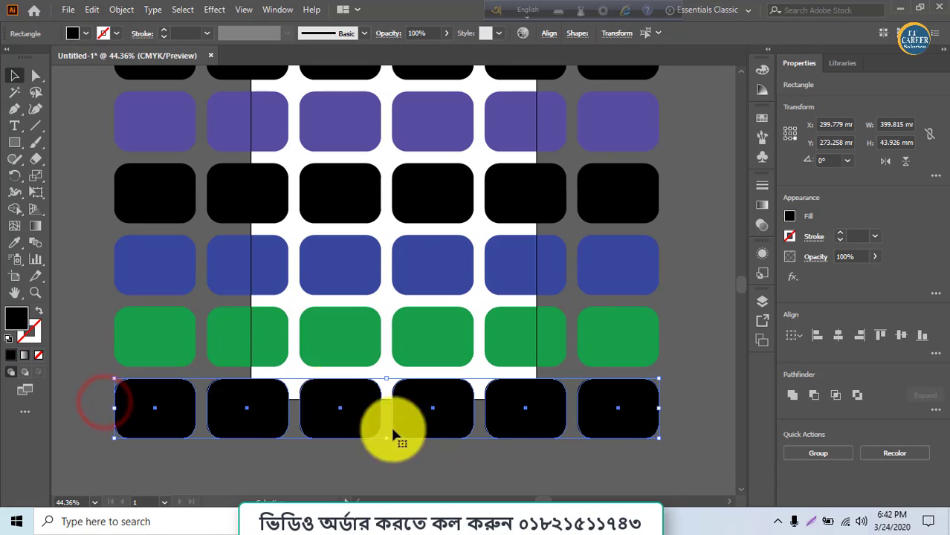
double_click(17, 319)
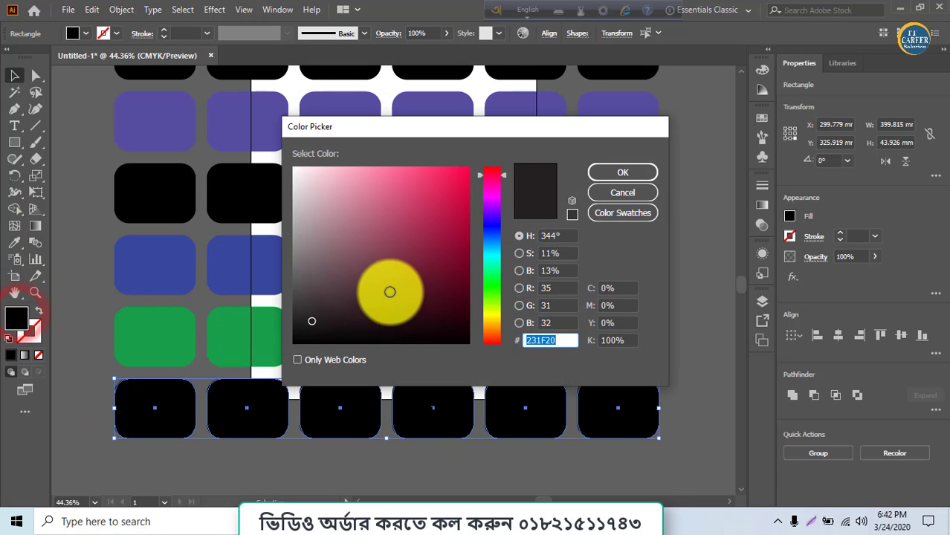
click(491, 259)
drag(462, 215, 468, 168)
click(605, 178)
- Fill the third rounded rectangle in the top row with the bright cyan-blue swatch
scroll(424, 476, up, 3)
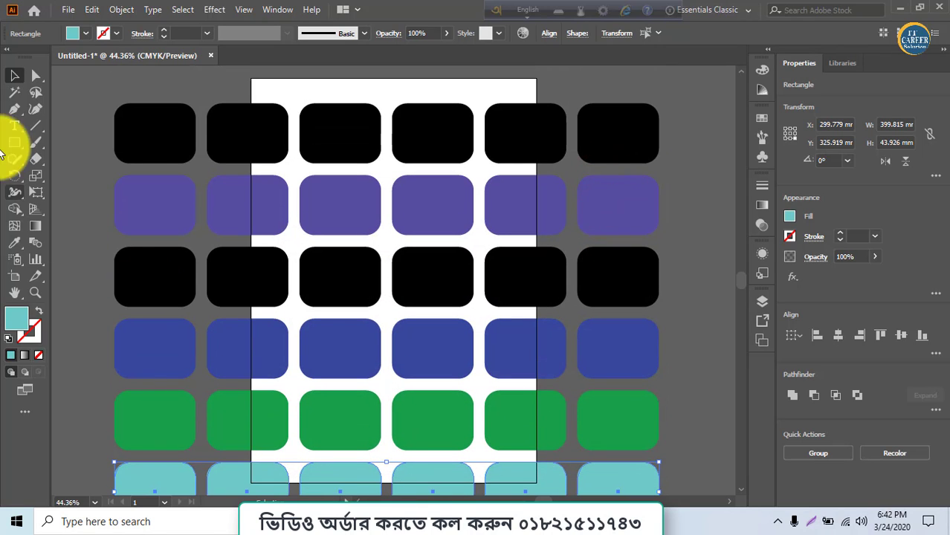
click(134, 113)
click(271, 131)
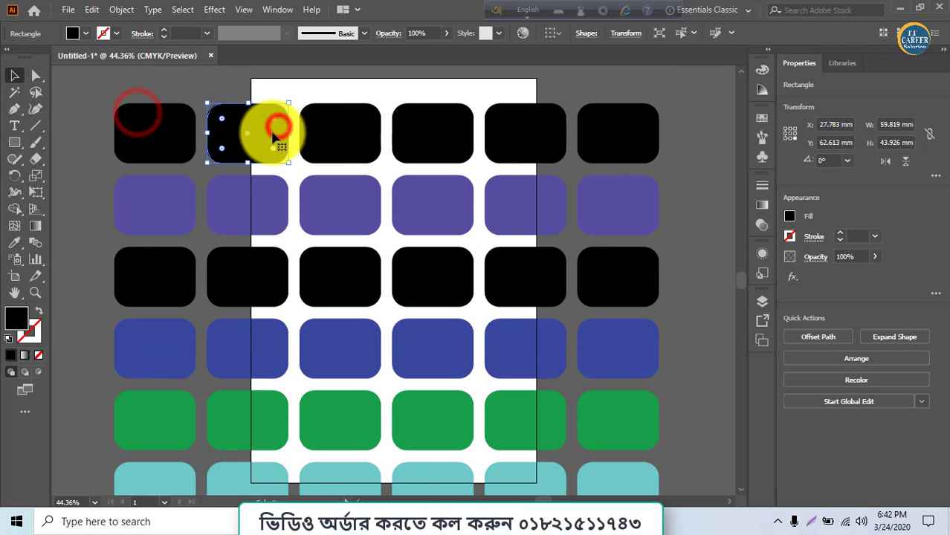
click(348, 140)
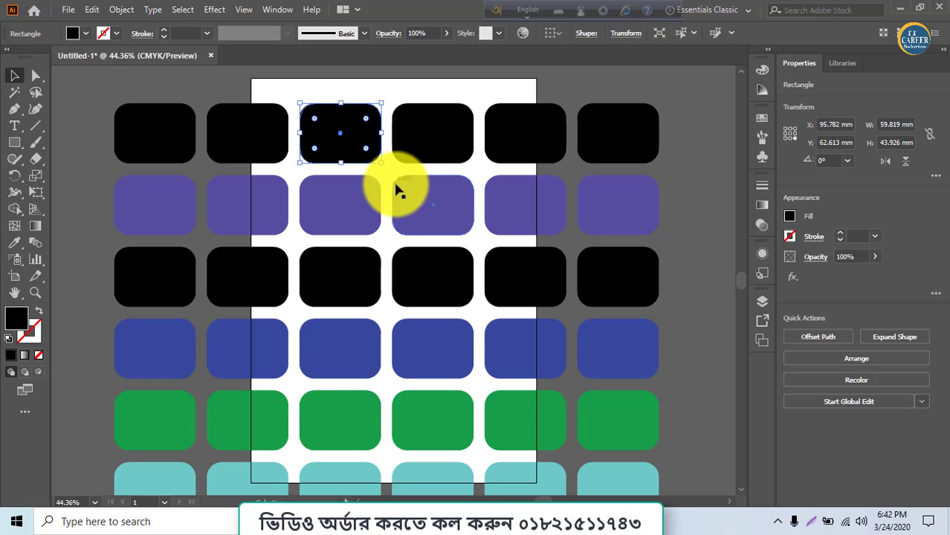
click(69, 33)
click(82, 33)
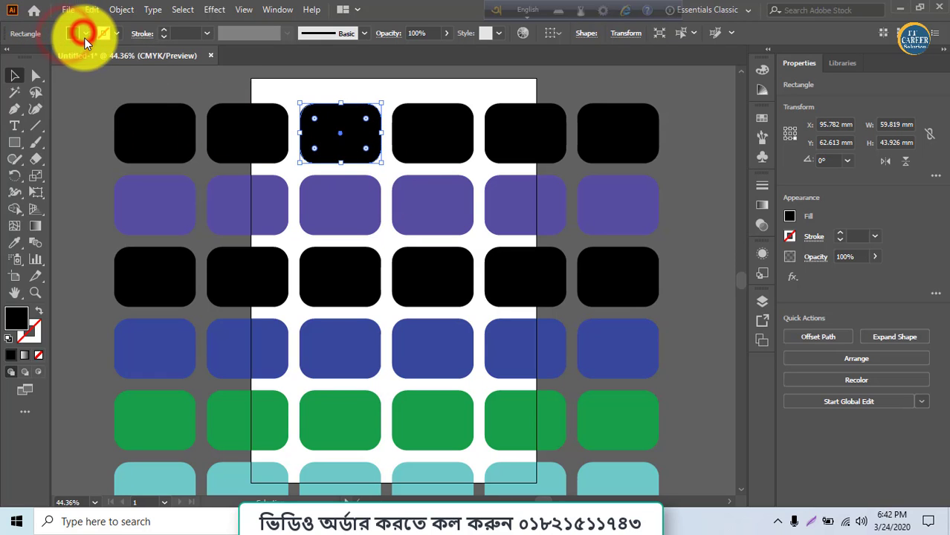
click(78, 34)
click(80, 57)
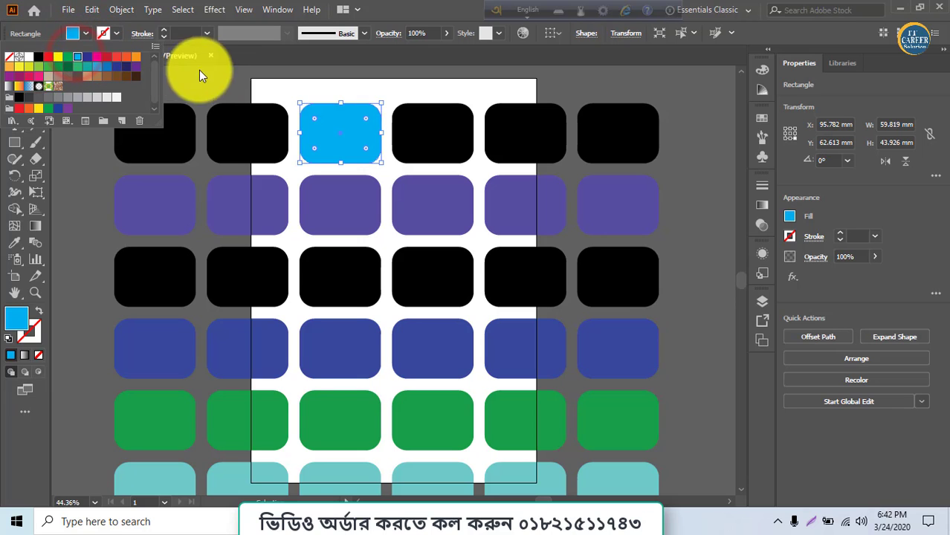
- Give the fourth rounded rectangle in the top row a 3 pt magenta stroke
click(417, 128)
click(415, 128)
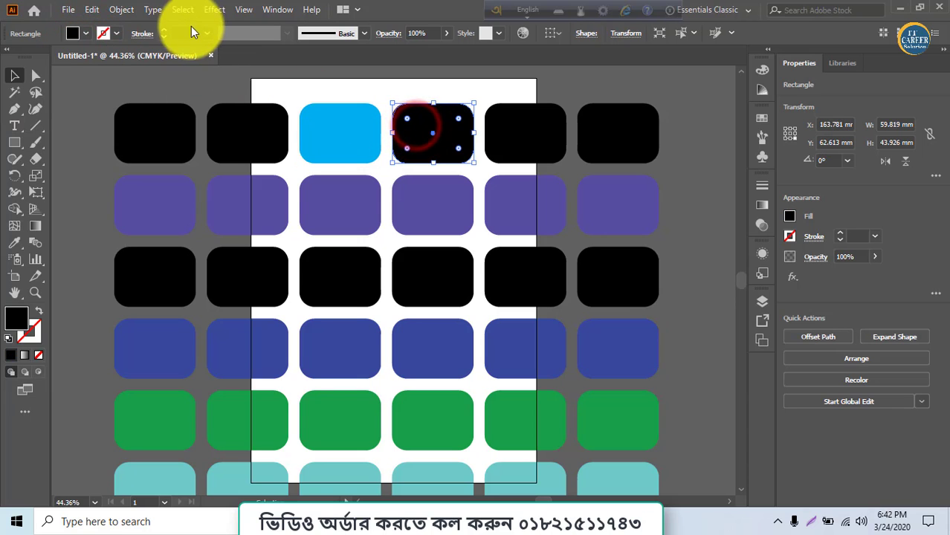
click(162, 30)
click(163, 29)
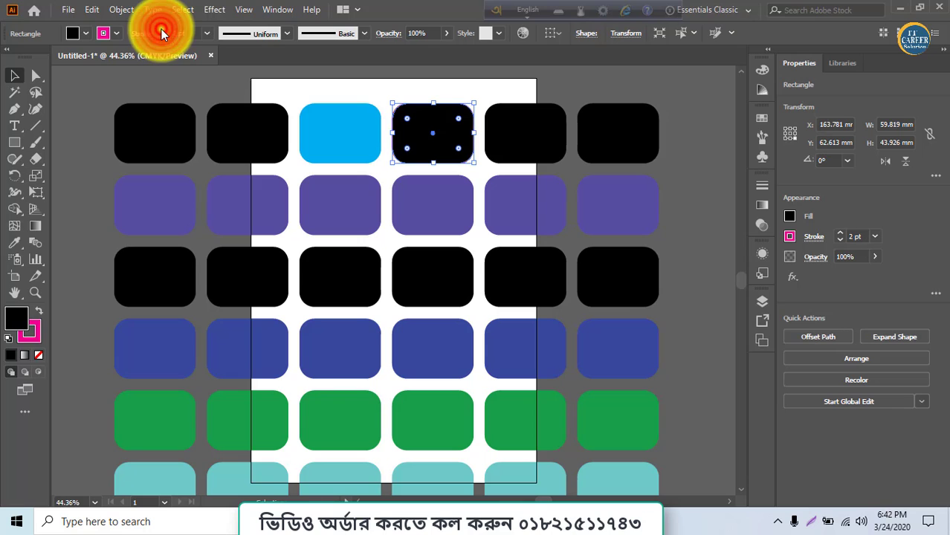
click(163, 30)
- Try moving the magenta-outlined rectangle upward out of its row, and undo the move
click(439, 206)
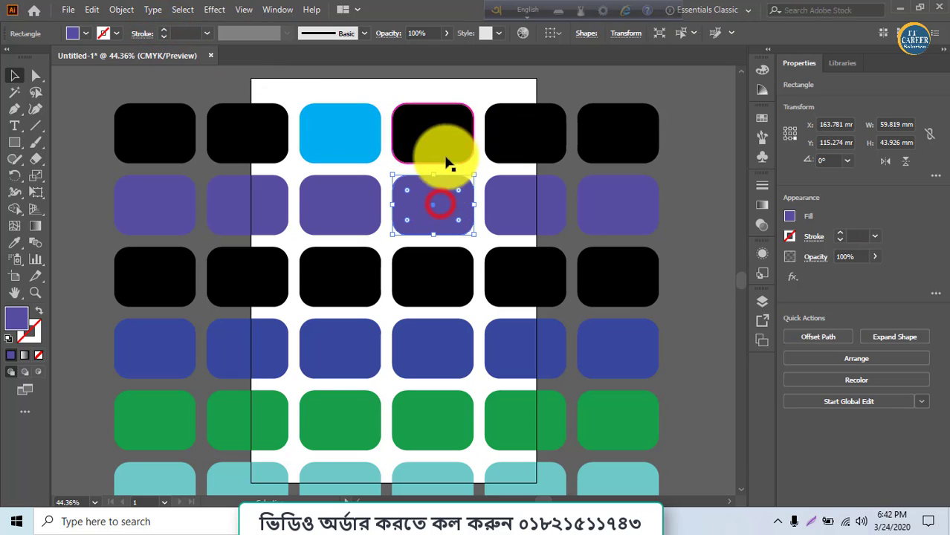
drag(444, 141, 441, 108)
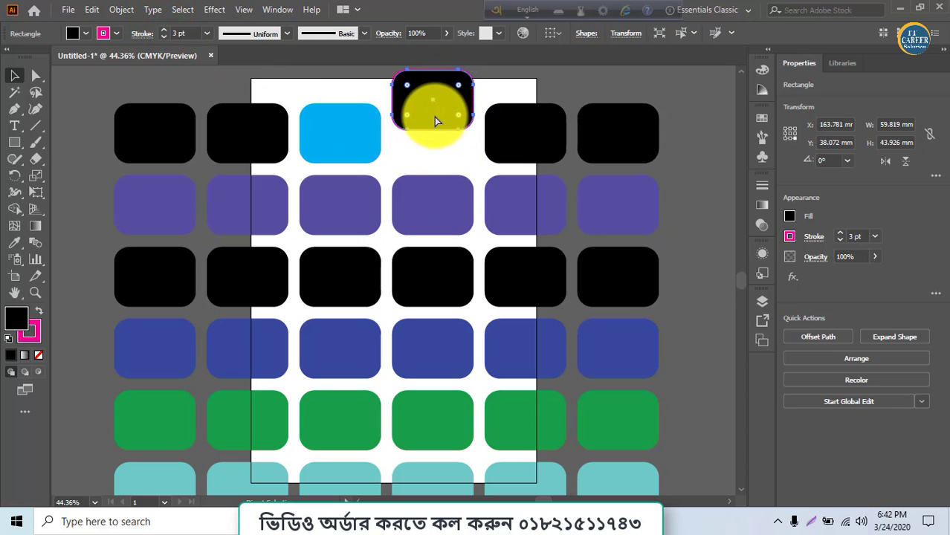
key(ctrl+z)
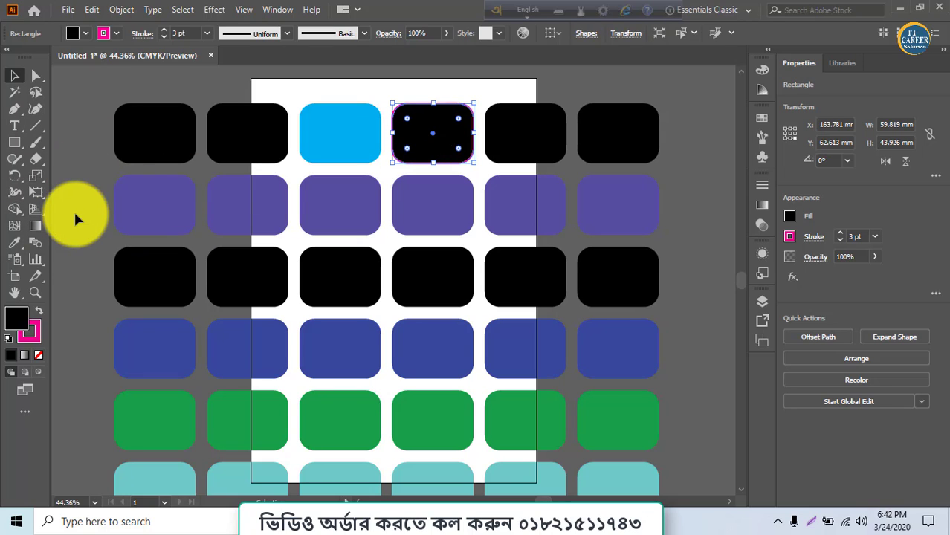
- Move the first black rectangle of the top row above the artboard and repeat copies of it in a row
click(32, 75)
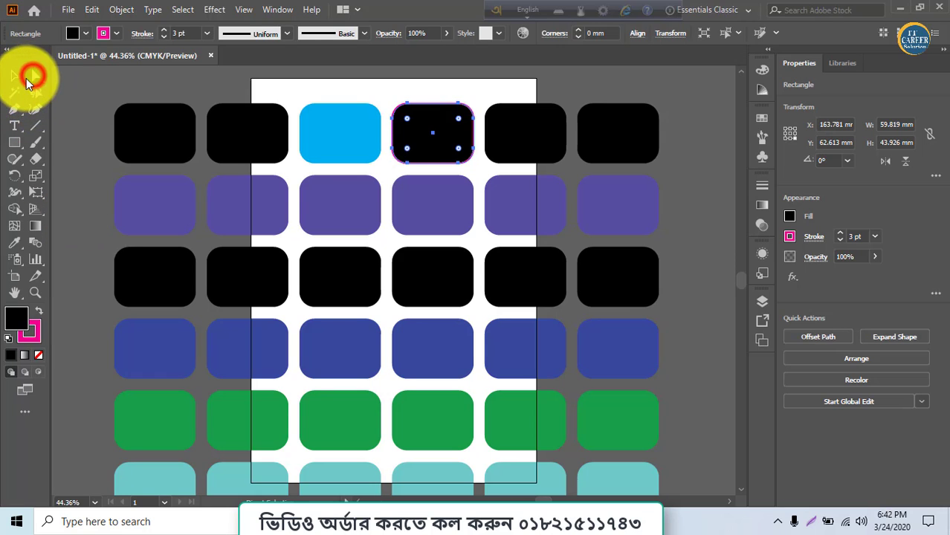
click(13, 78)
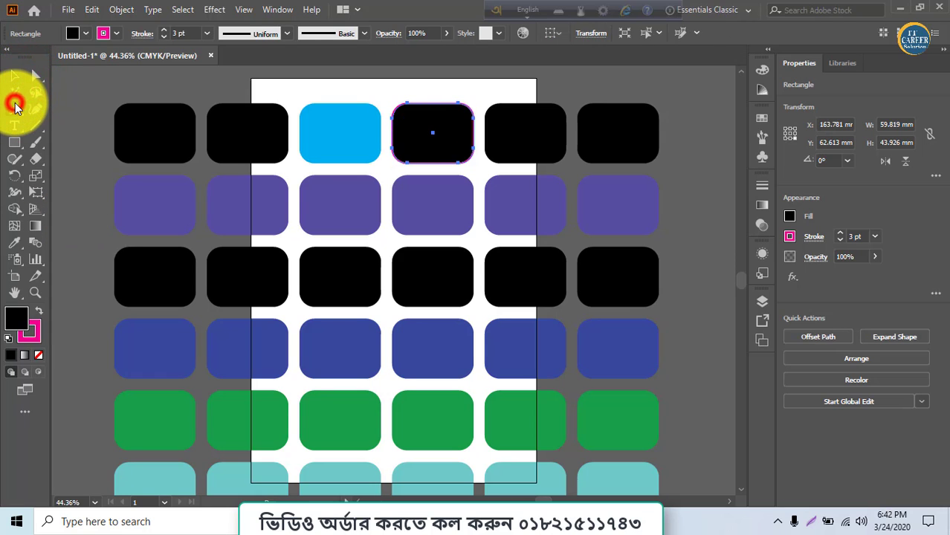
click(13, 76)
scroll(78, 162, up, 5)
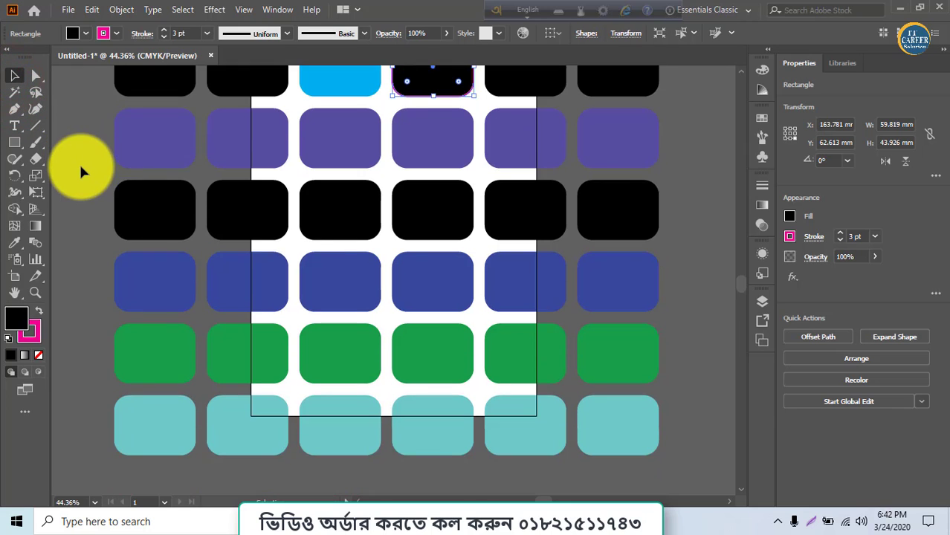
scroll(81, 171, up, 2)
drag(149, 362, 254, 164)
key(ctrl+d)
key(ctrl+d)
key(ctrl+d)
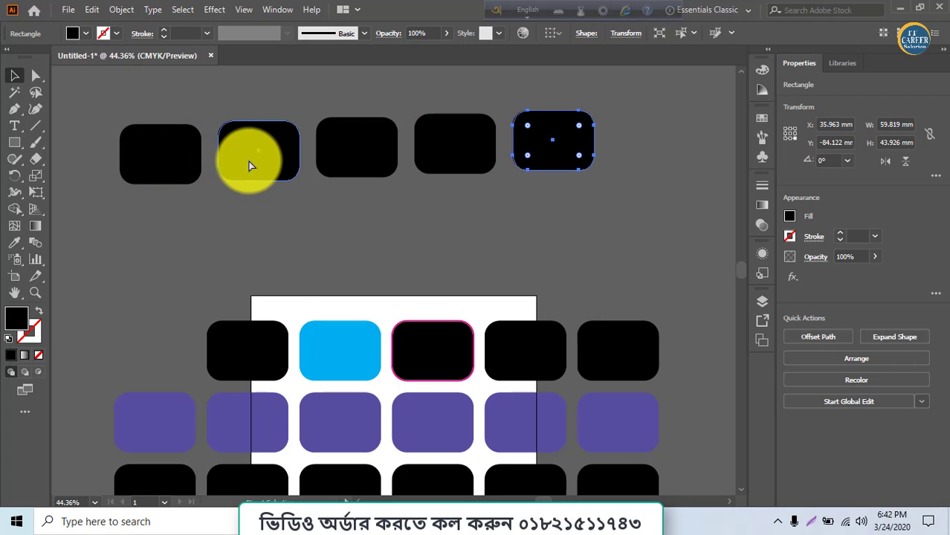
- Undo the copies and the move of the first top-row rectangle, including a brief attempt at resizing it
key(ctrl+z)
key(ctrl+z)
key(ctrl+z)
key(ctrl+z)
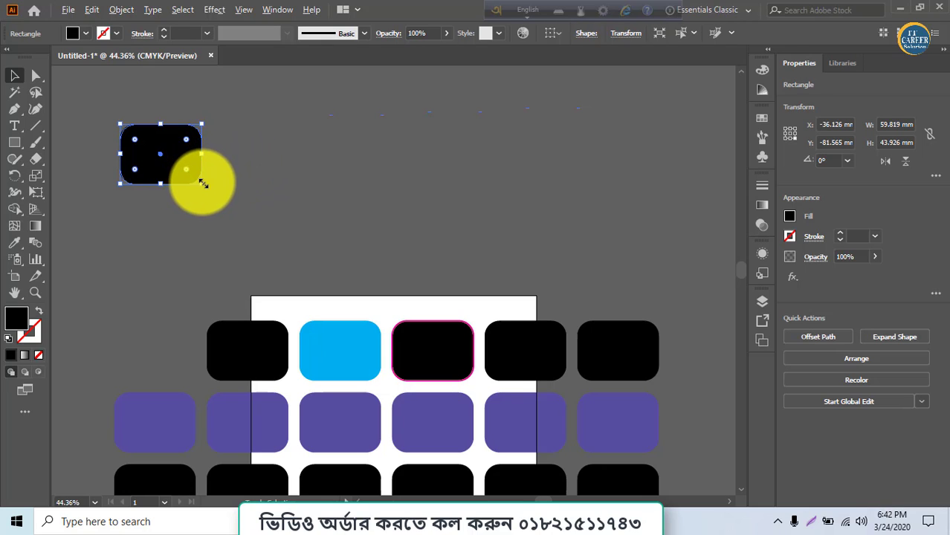
mouse_move(201, 184)
mouse_down()
mouse_move(261, 224)
mouse_move(210, 193)
mouse_up()
key(ctrl+z)
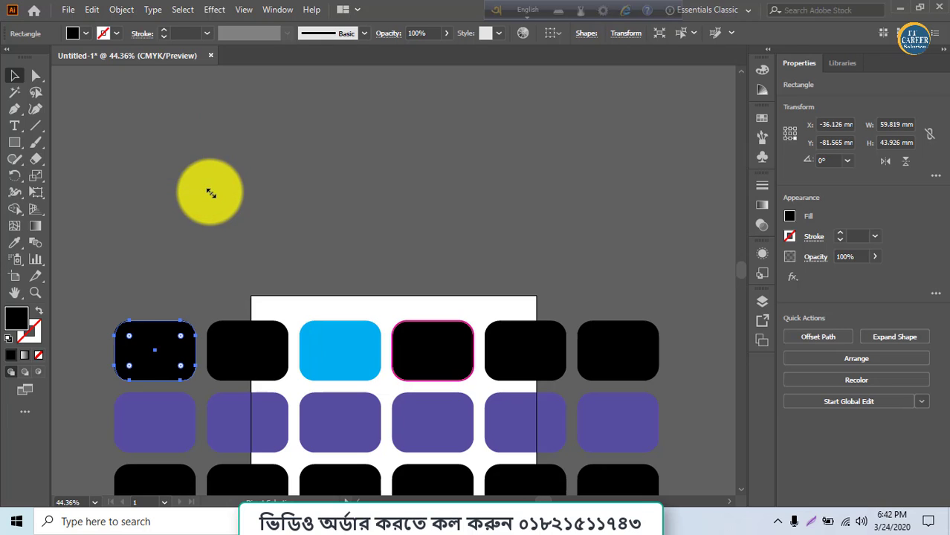
- Copy the first top-row rectangle above the artboard and reshape the copy by moving its upper anchor points outward with Direct Selection
scroll(242, 238, down, 3)
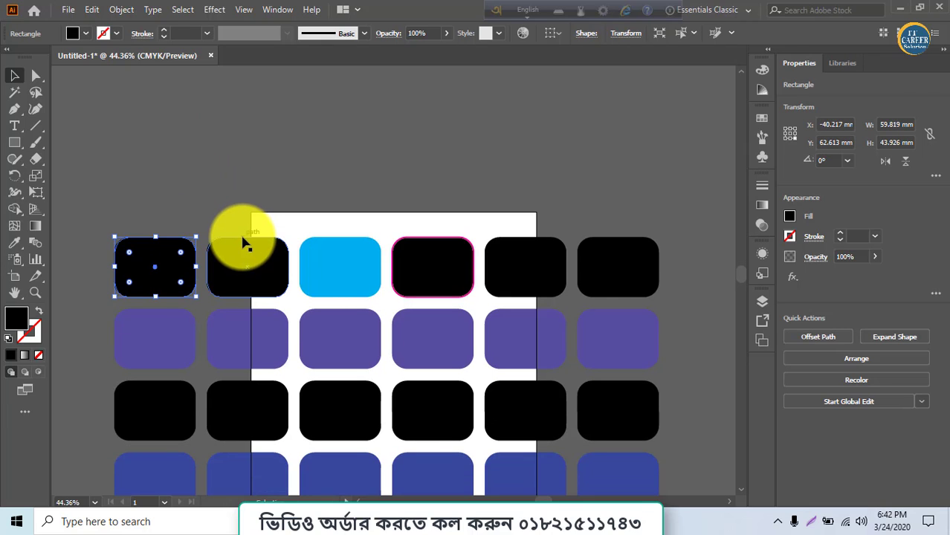
scroll(244, 242, down, 1)
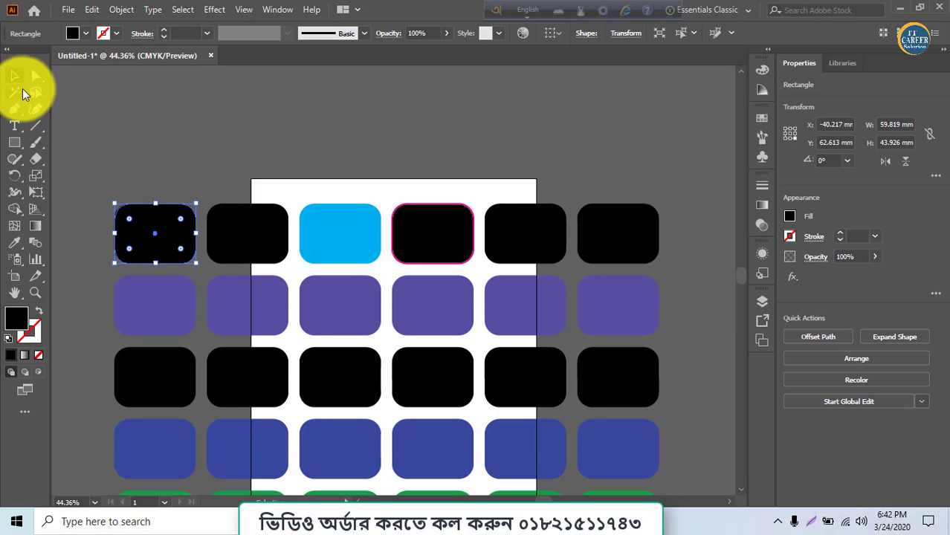
click(32, 80)
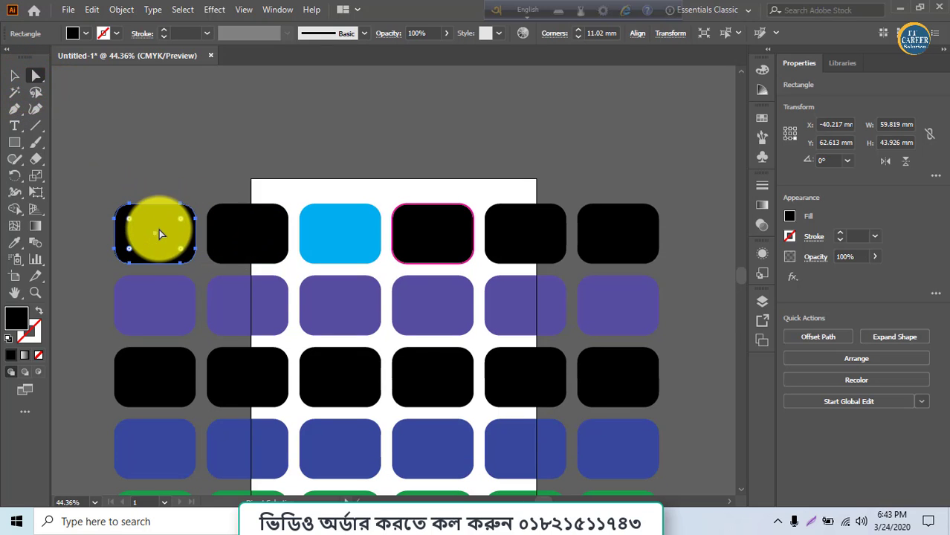
drag(158, 231, 298, 100)
drag(216, 104, 221, 75)
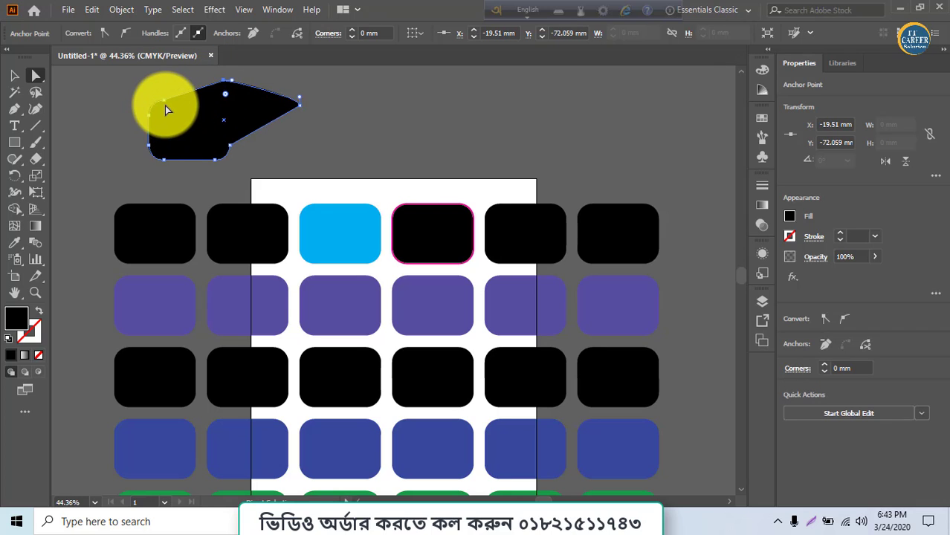
drag(165, 104, 172, 82)
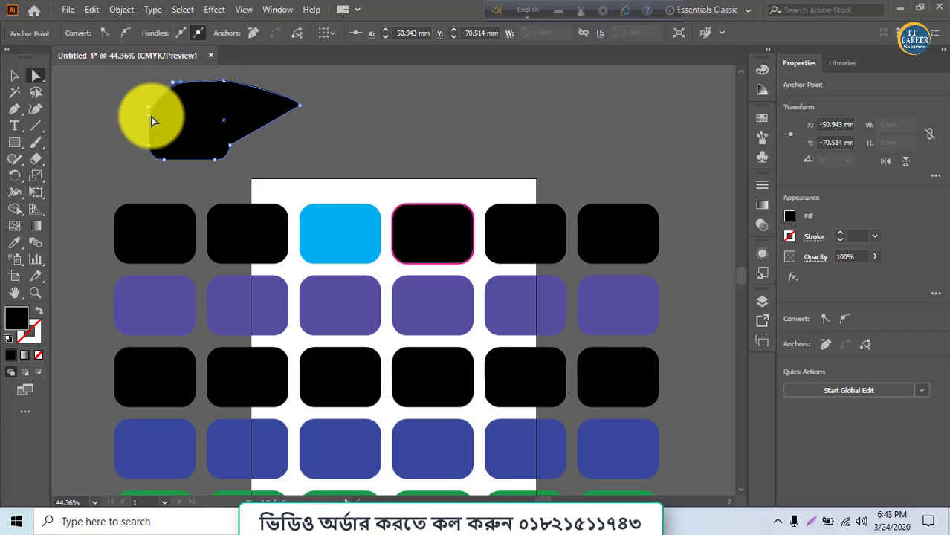
drag(149, 116, 157, 157)
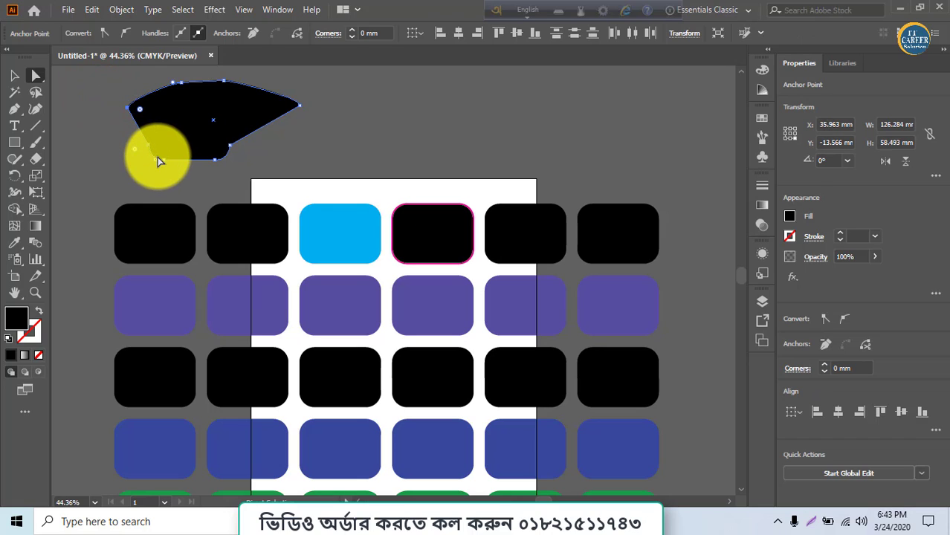
- Nudge the left-side anchor points of the reshaped black copy far to the left and then downward
key(shift+Left)
key(shift+Left)
key(shift+Left)
key(shift+Left)
key(shift+Left)
key(shift+Left)
key(shift+Left)
key(shift+Left)
key(shift+Left)
key(shift+Left)
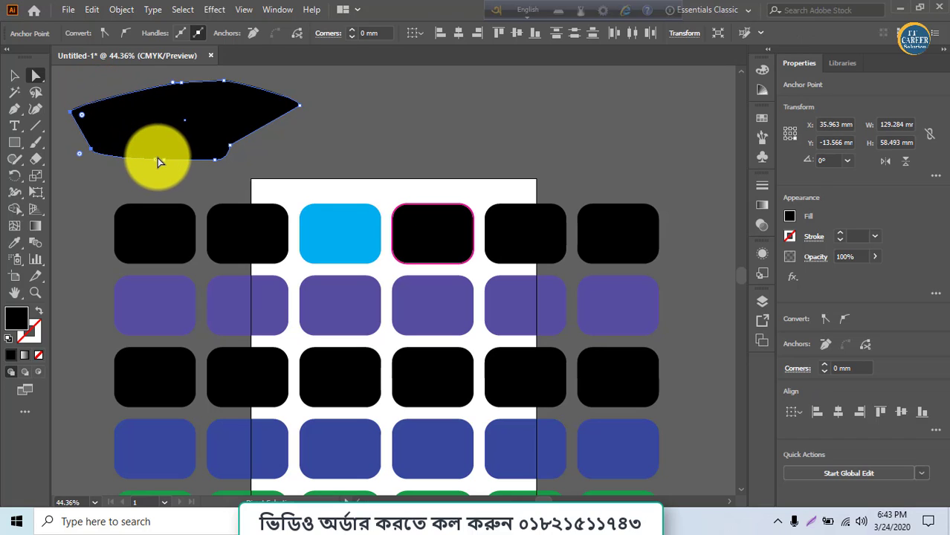
key(shift+Down)
key(shift+Down)
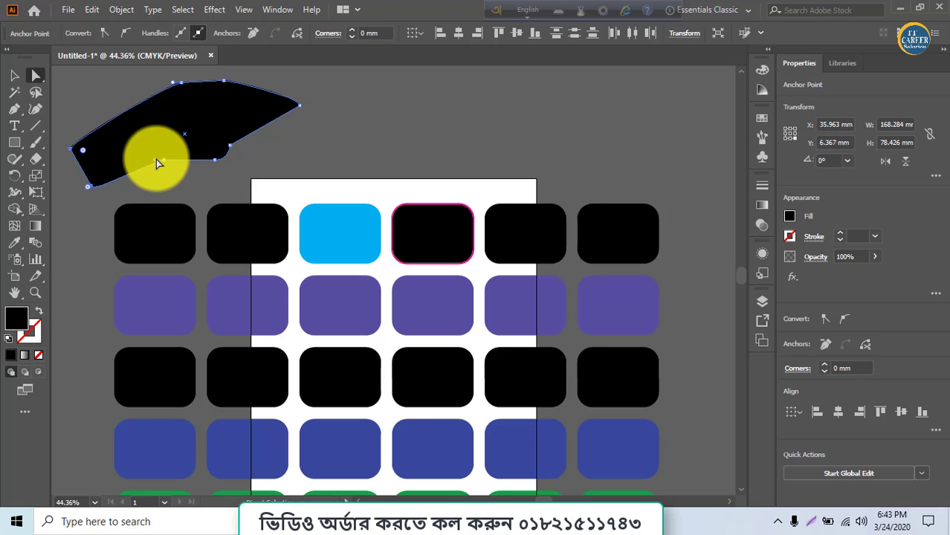
- Nudge the left-side anchor points of the black shape back up and to the right, then fine-tune their horizontal position
key(shift+Up)
key(shift+Up)
key(shift+Up)
key(shift+Right)
key(shift+Right)
key(shift+Right)
key(shift+Right)
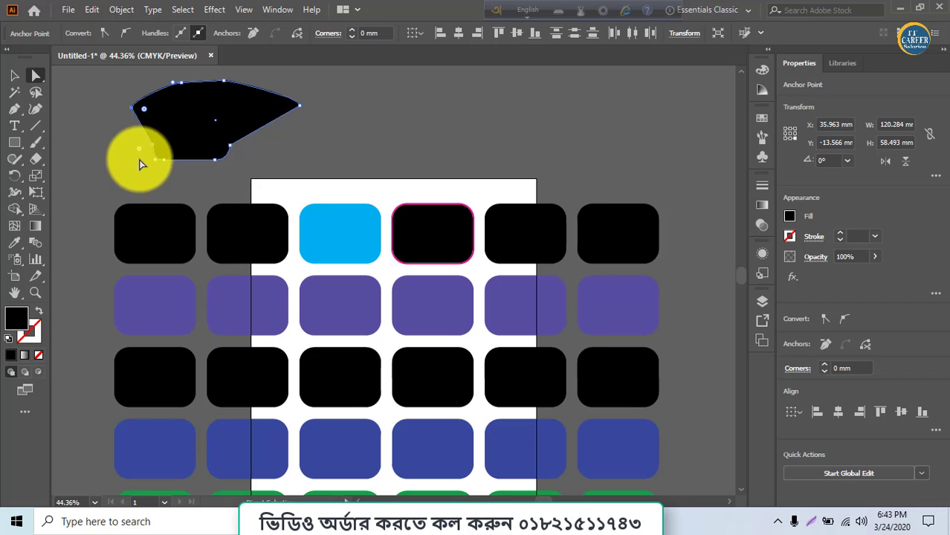
key(Left)
key(Left)
key(Left)
key(Right)
key(Right)
- Select the bottom anchor points of the black shape, nudge them downward, and bring them partly back up
drag(233, 170, 151, 151)
key(shift+Down)
key(shift+Down)
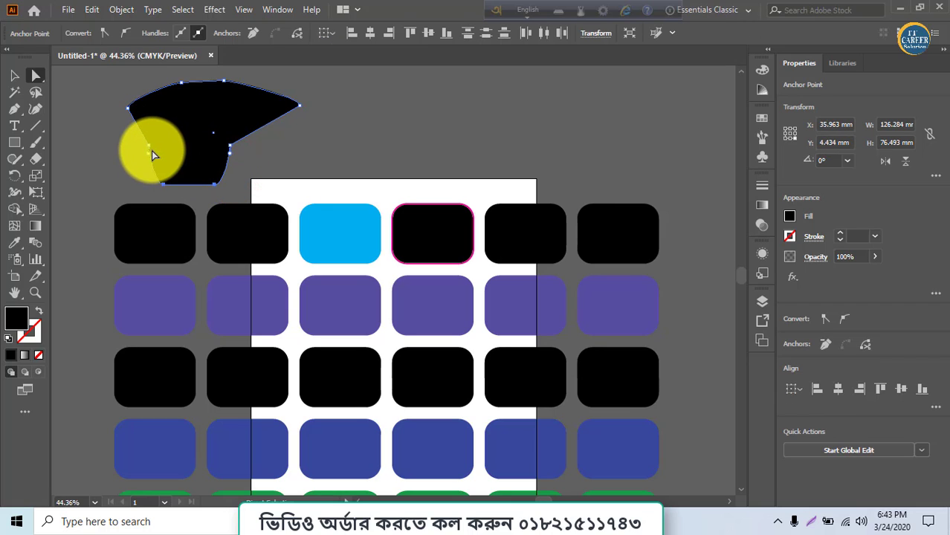
key(Up)
key(Up)
key(Up)
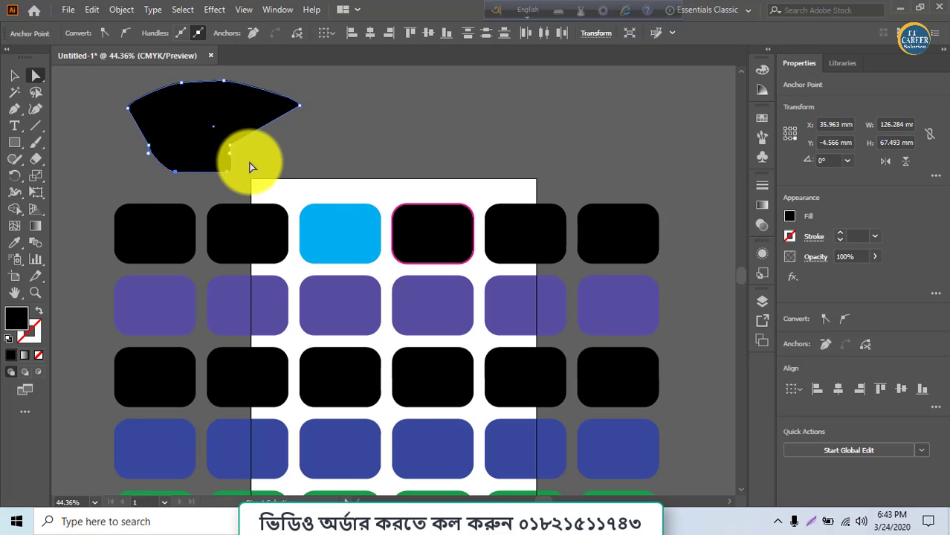
- Pull the right-side anchor points of the black shape outward, then delete the whole shape above the artboard
click(220, 144)
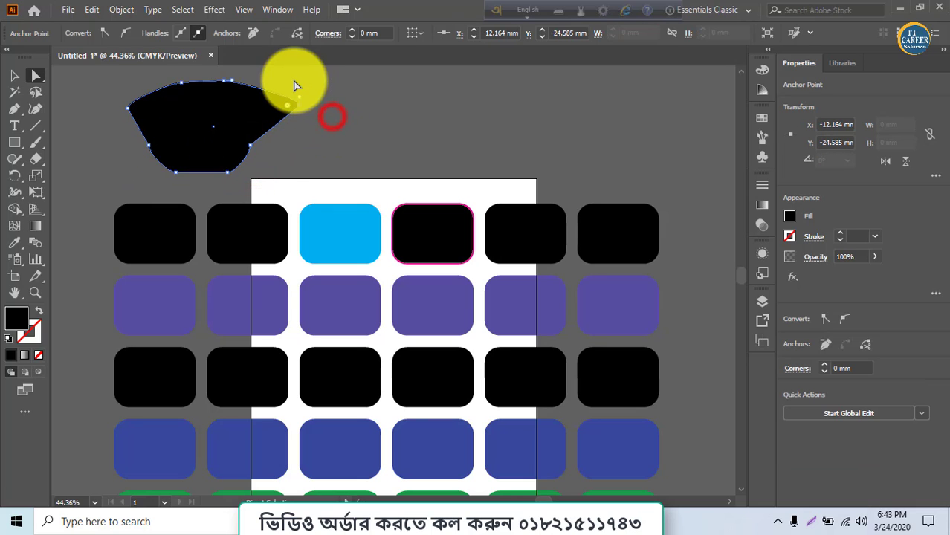
click(317, 135)
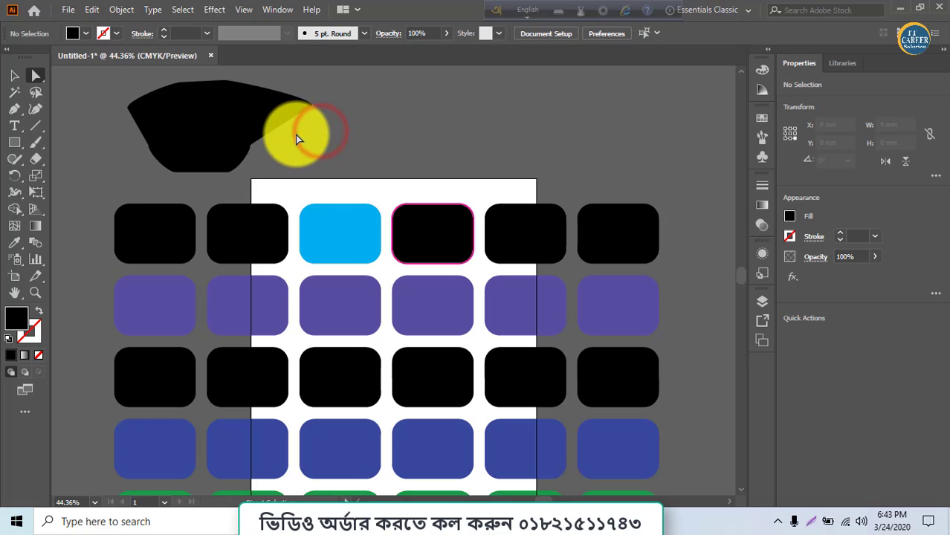
click(249, 128)
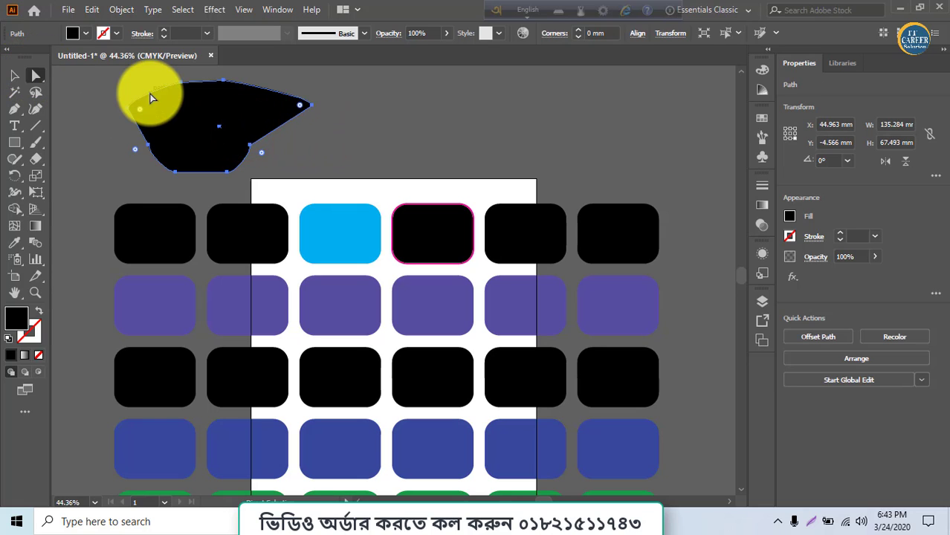
key(Delete)
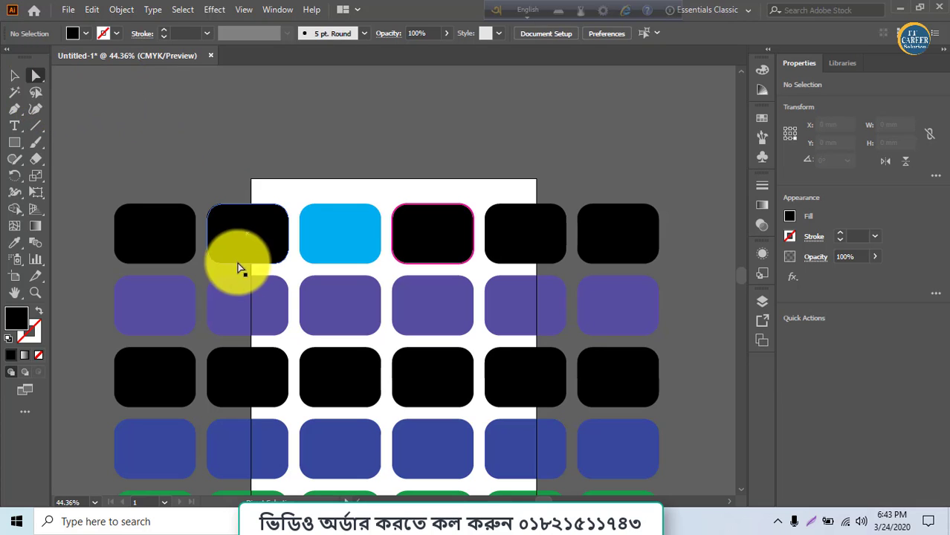
- Use the Magic Wand to select matching fills in turn: black, purple with blue, green, and light turquoise
click(217, 238)
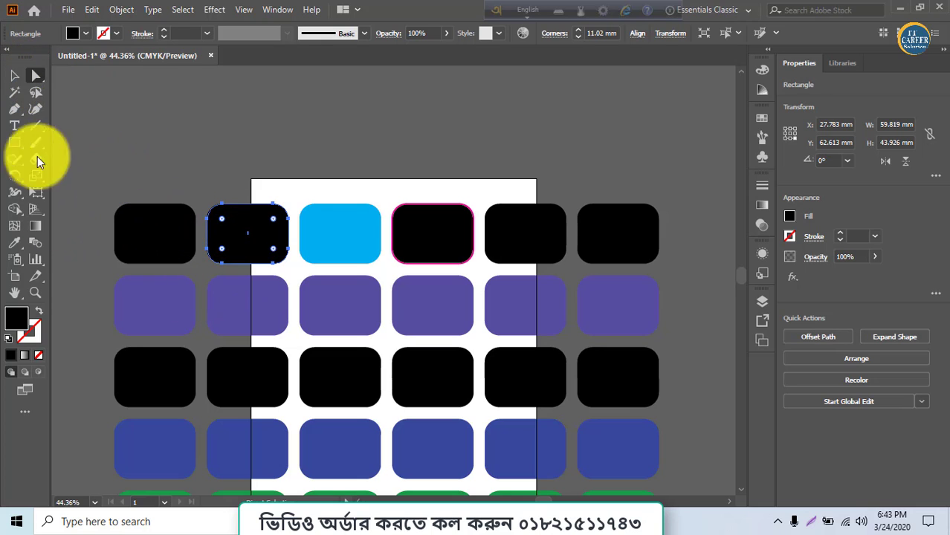
click(15, 94)
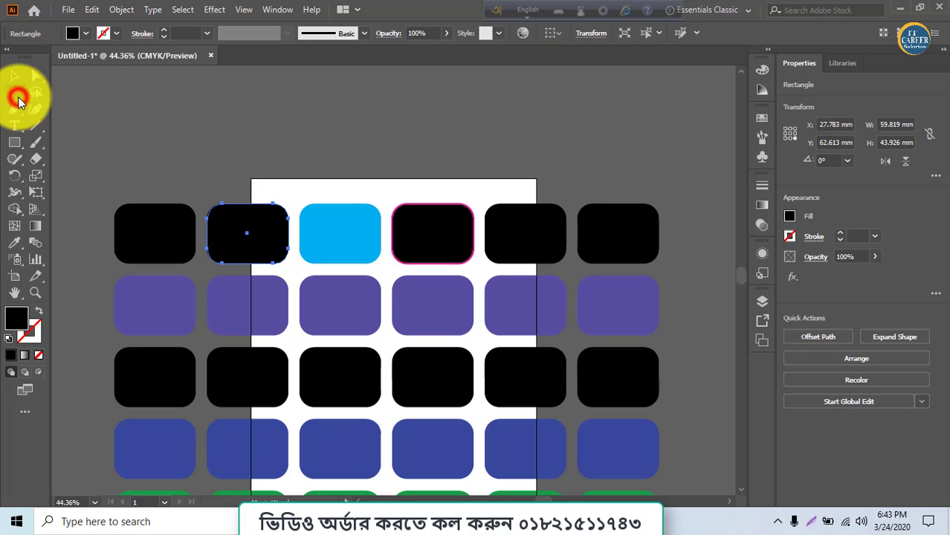
click(151, 245)
scroll(152, 247, down, 1)
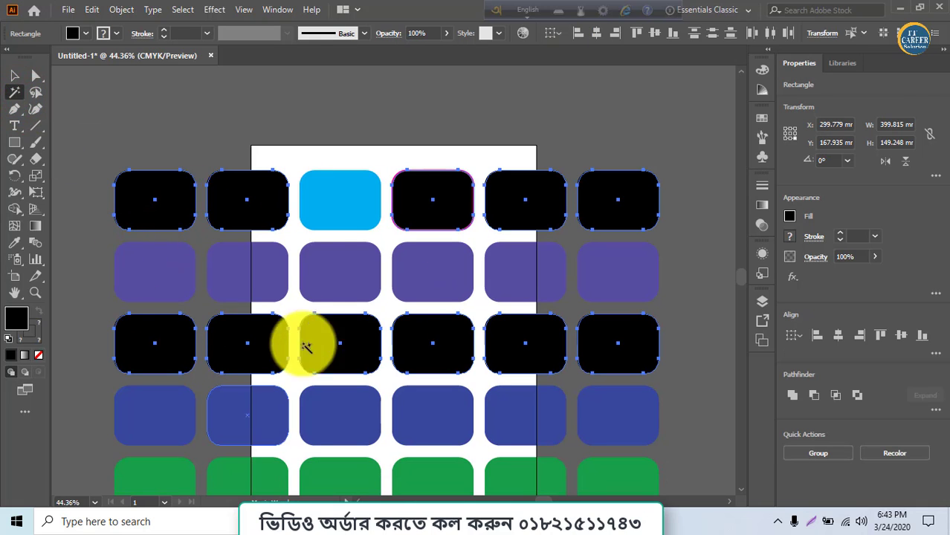
click(146, 279)
scroll(146, 279, down, 3)
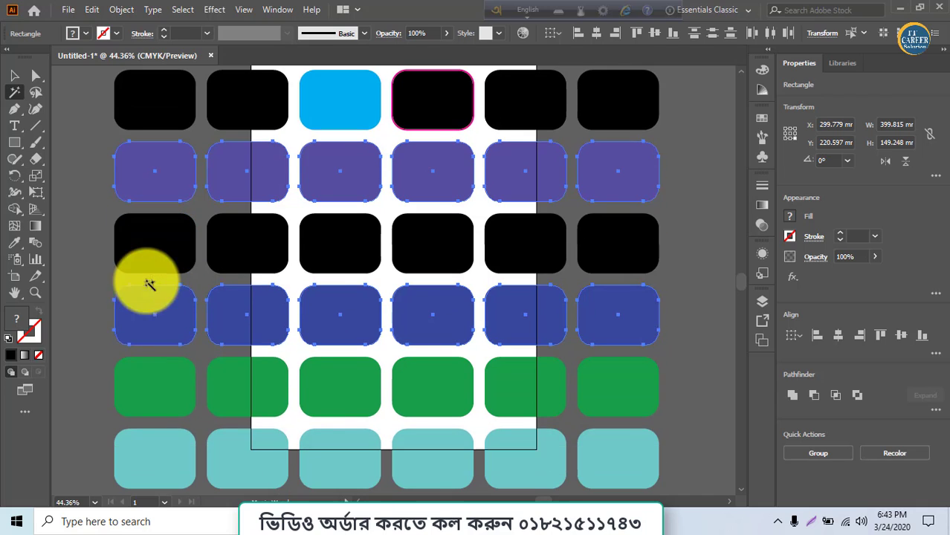
click(147, 381)
scroll(147, 382, down, 1)
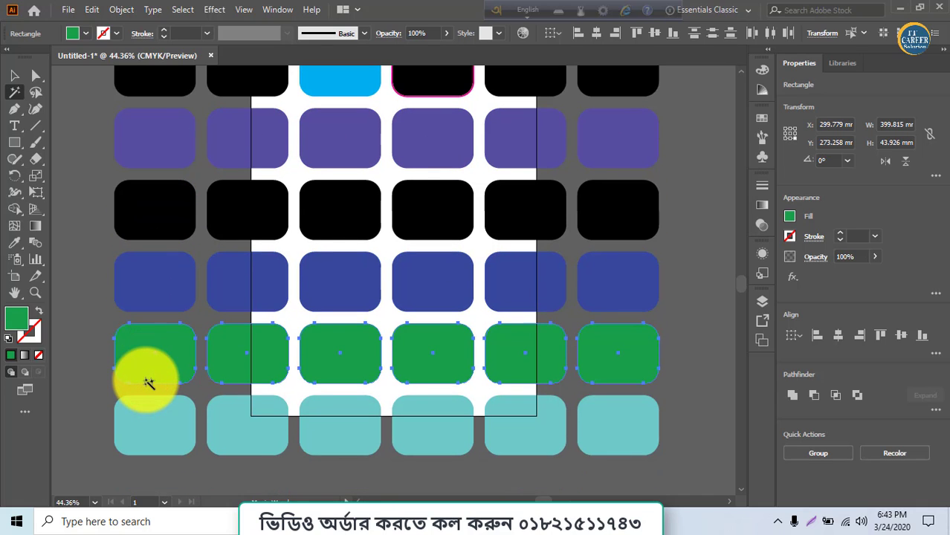
click(176, 444)
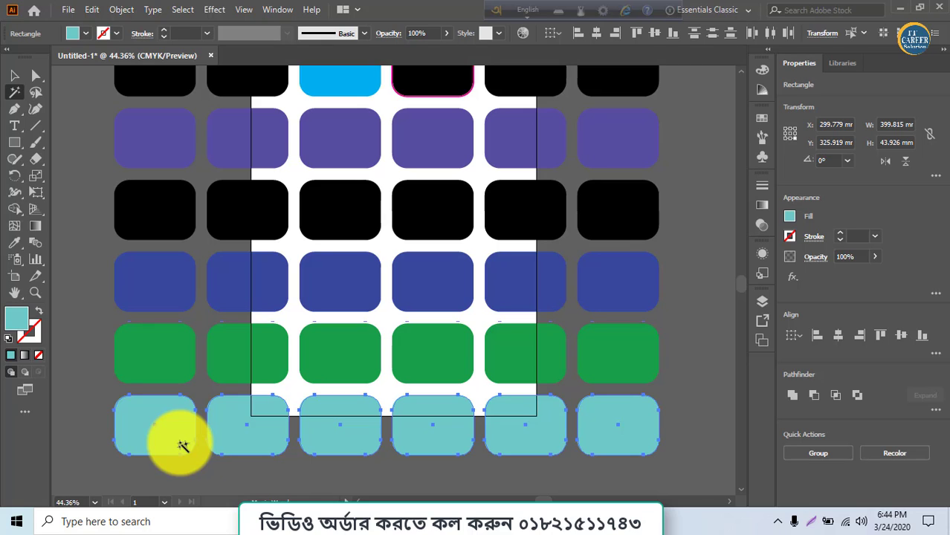
- Select matching rectangles by colour with the Magic Wand, going from green up to the cyan one and back to black
click(174, 354)
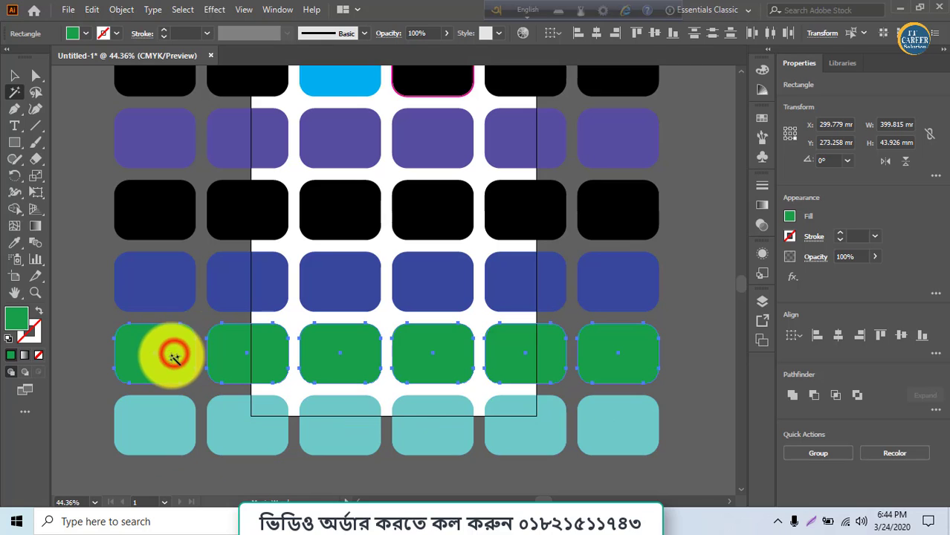
click(157, 290)
click(134, 215)
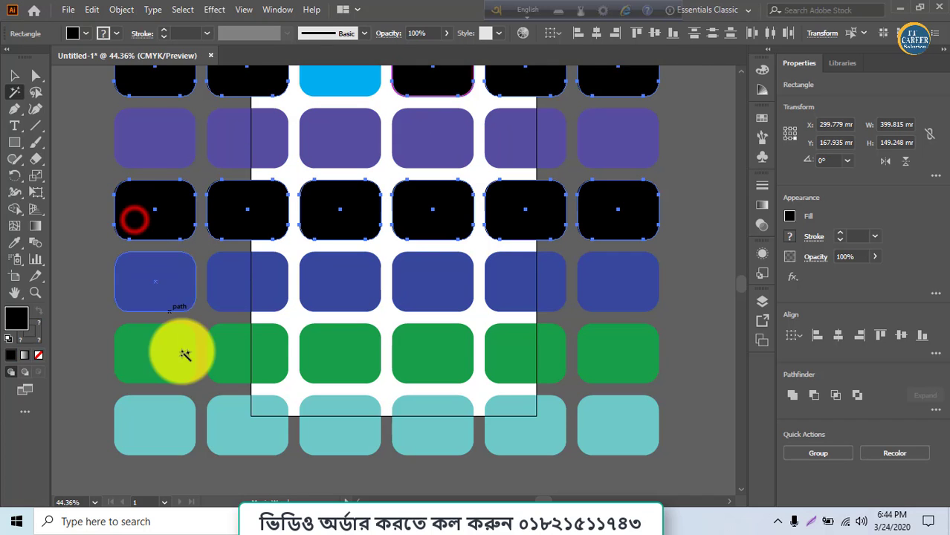
scroll(186, 357, up, 3)
click(357, 165)
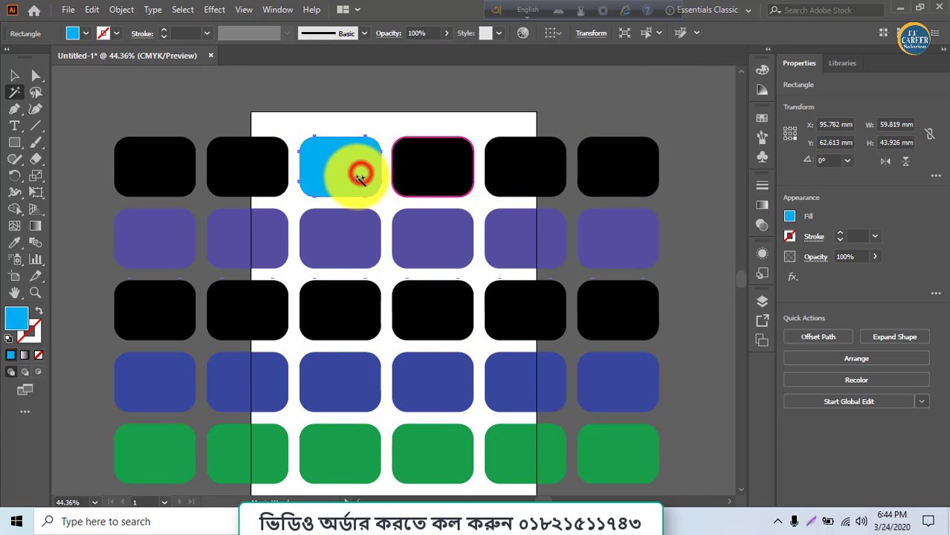
click(335, 232)
click(256, 325)
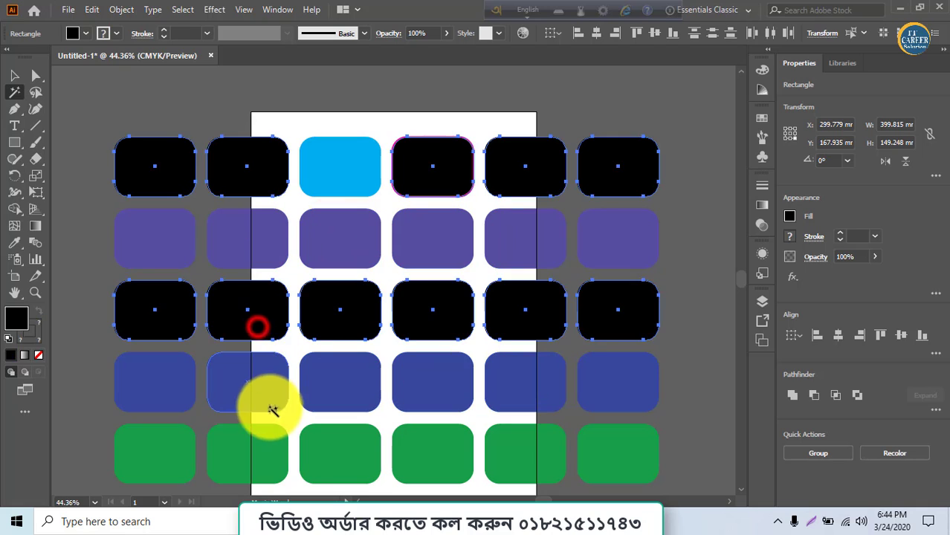
- Repeat the Magic Wand colour selections on the green, turquoise, blue, black and cyan shapes, finishing with all black rectangles selected
scroll(264, 413, down, 1)
click(266, 422)
scroll(267, 421, down, 3)
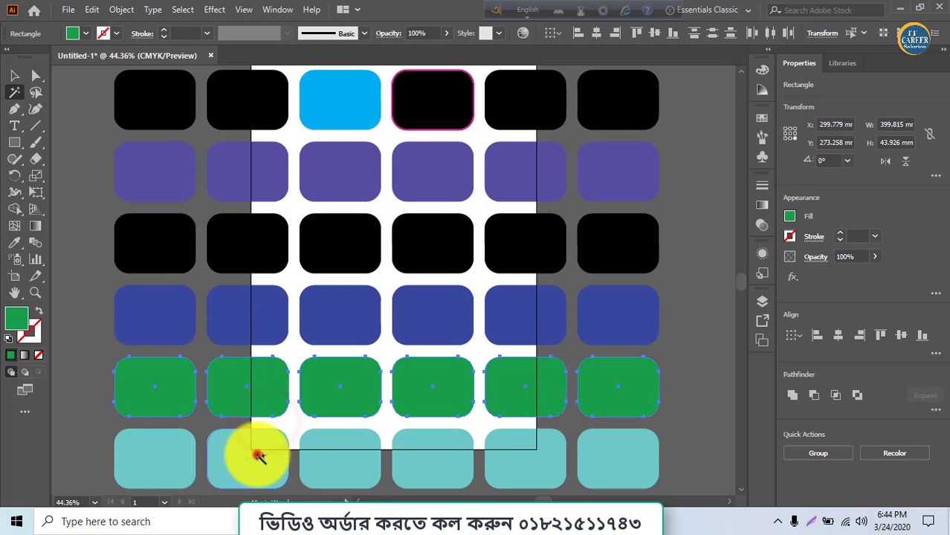
click(253, 449)
click(338, 385)
click(326, 325)
click(318, 250)
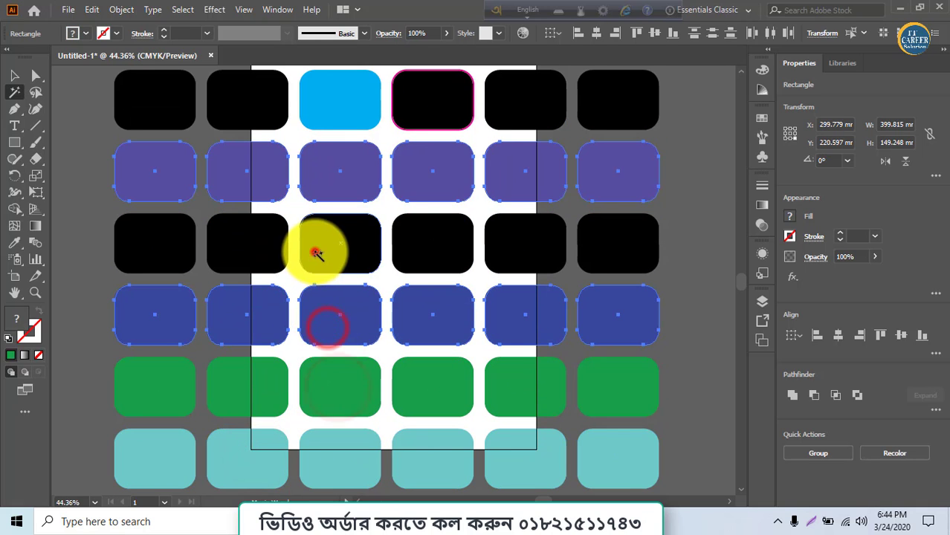
click(324, 129)
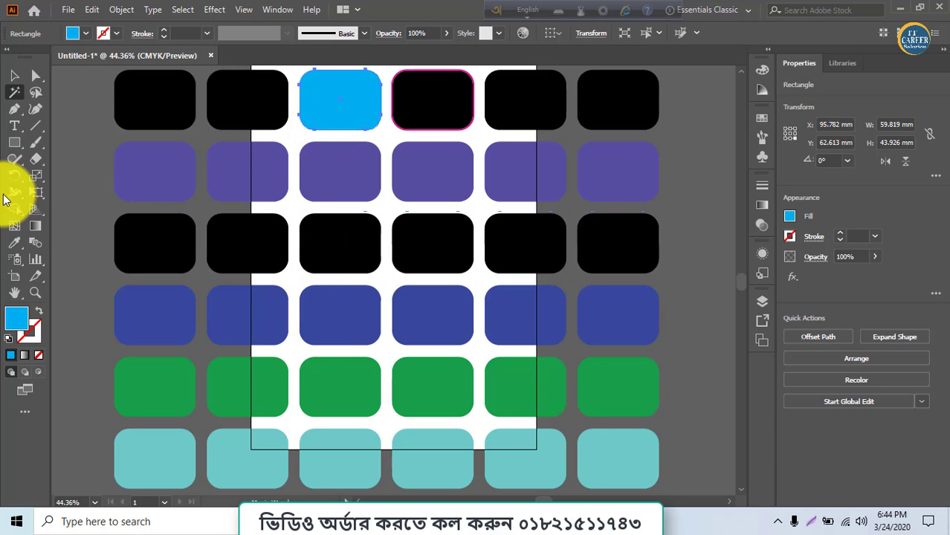
click(170, 243)
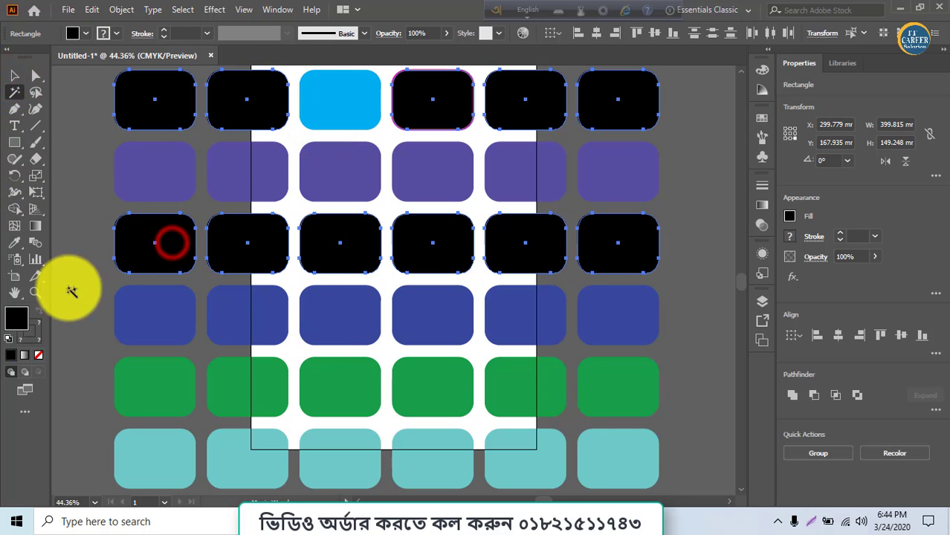
- Recolour the selected black rectangles with a crimson fill, about #ED0F4E
double_click(22, 312)
drag(424, 189, 459, 178)
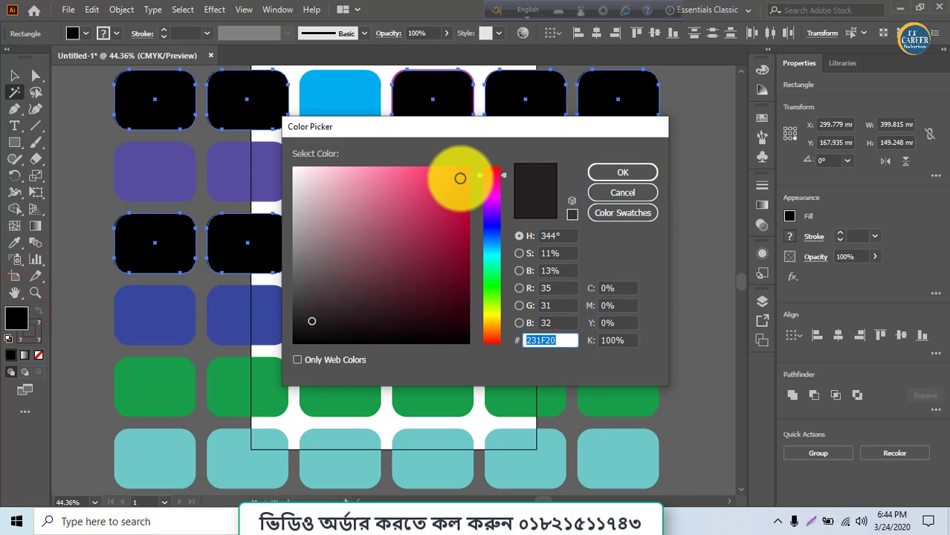
click(604, 173)
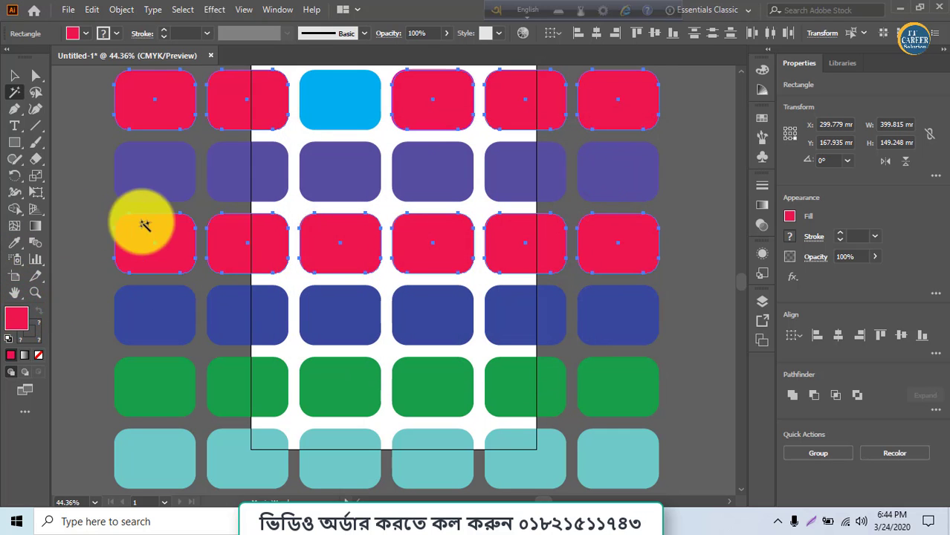
- Shift the hue of the selected rectangles' fill to a light green
double_click(15, 321)
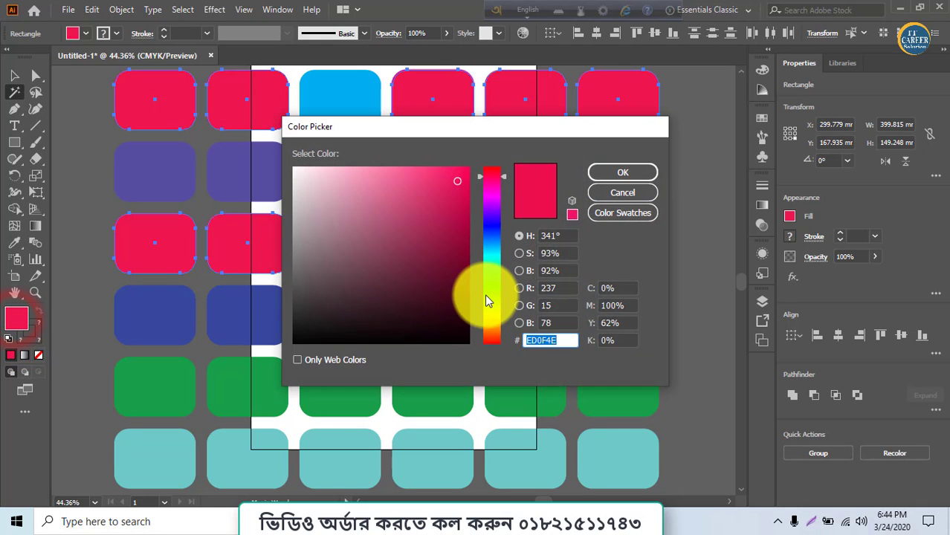
click(491, 289)
click(607, 172)
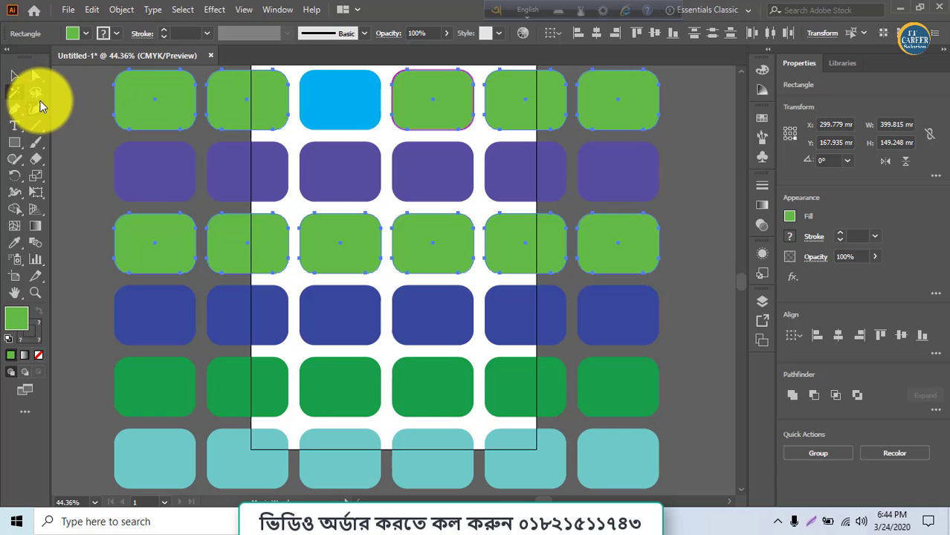
- Use the Lasso tool to select the two leftmost blue and dark green pairs, then lasso across the whole turquoise row
click(35, 92)
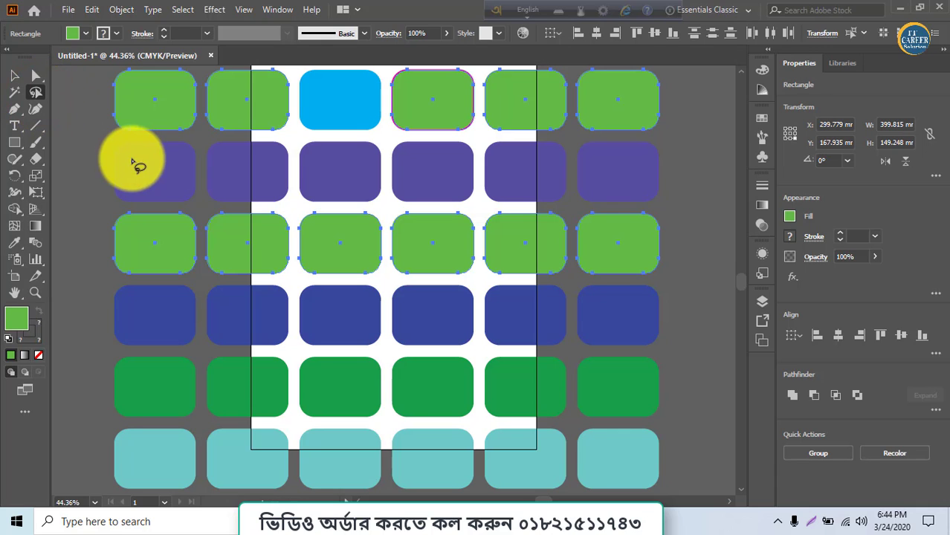
mouse_move(89, 159)
mouse_down()
mouse_move(158, 178)
mouse_move(244, 167)
mouse_move(129, 186)
mouse_move(107, 165)
mouse_up()
mouse_move(78, 297)
mouse_down()
mouse_move(251, 331)
mouse_move(150, 390)
mouse_move(99, 311)
mouse_move(119, 301)
mouse_up()
scroll(141, 313, down, 3)
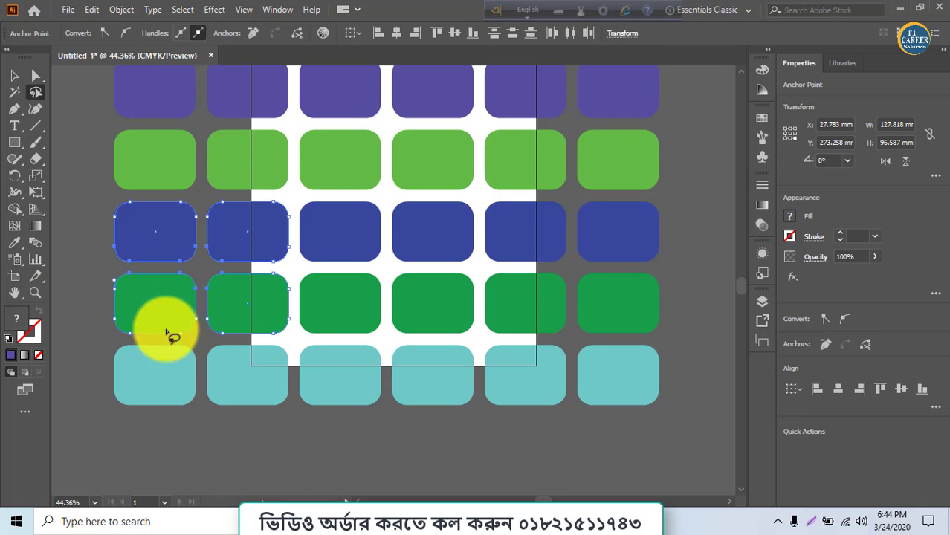
mouse_move(82, 386)
mouse_down()
mouse_move(622, 380)
mouse_move(388, 435)
mouse_move(64, 382)
mouse_move(166, 382)
mouse_up()
scroll(186, 385, up, 3)
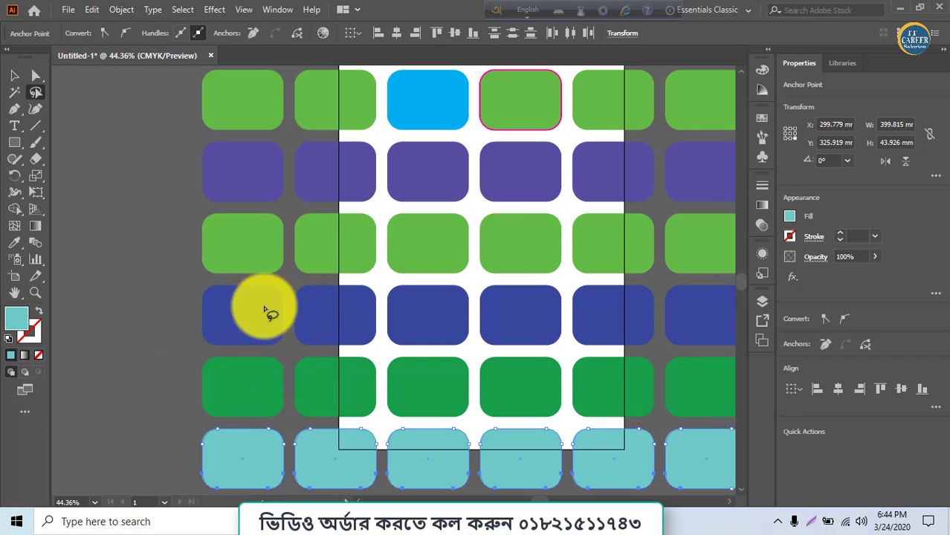
- Marquee-select the four leftmost blue and dark green rectangles with the Selection tool, then lasso the four leftmost purple and light green ones
click(13, 77)
drag(167, 316, 280, 317)
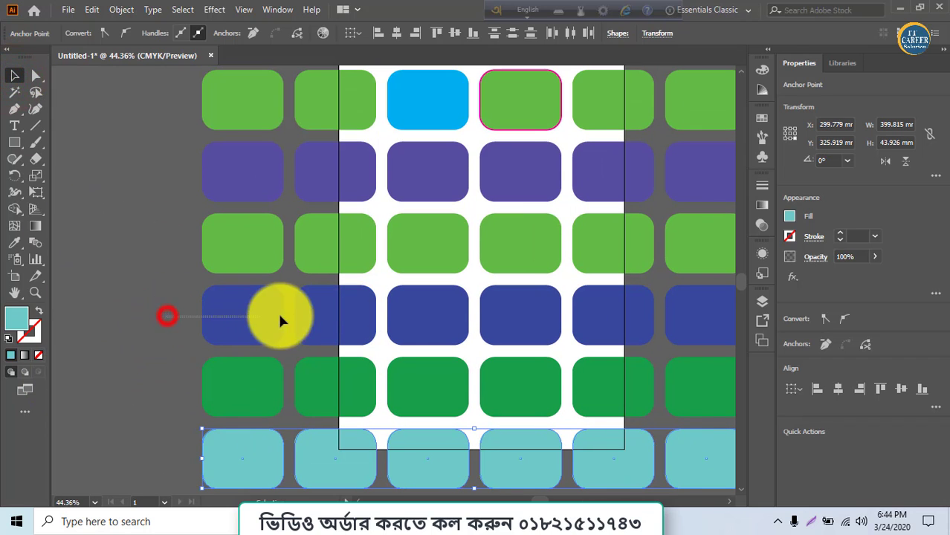
drag(257, 395, 305, 402)
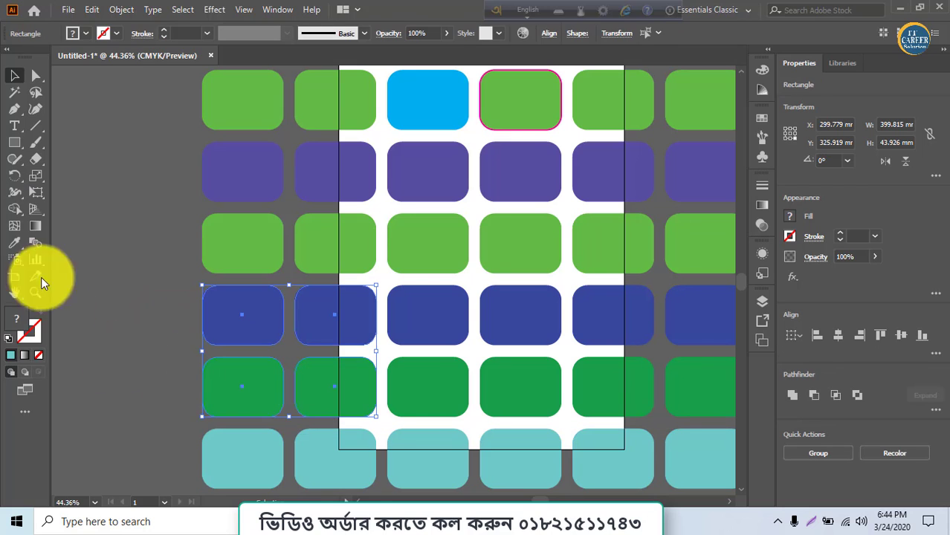
click(30, 90)
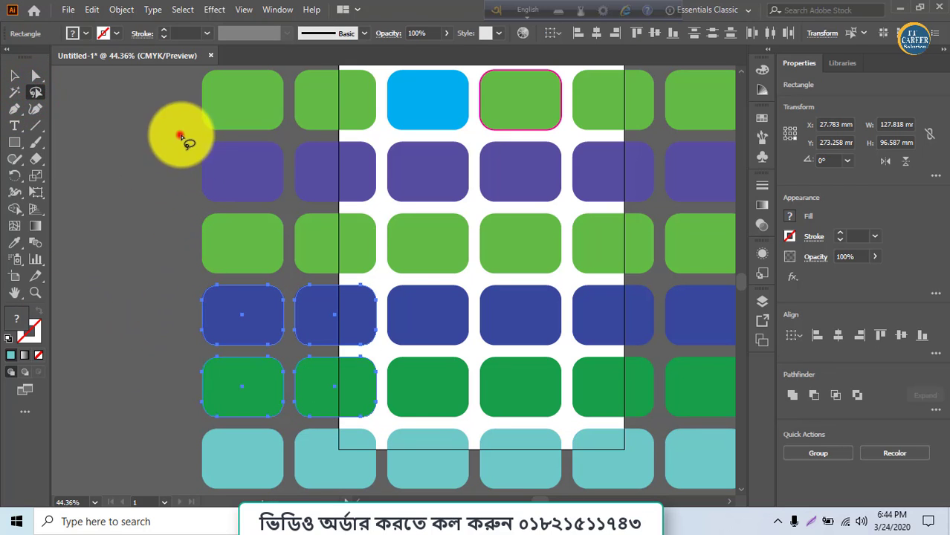
mouse_move(156, 161)
mouse_down()
mouse_move(378, 181)
mouse_move(321, 235)
mouse_move(242, 240)
mouse_move(182, 170)
mouse_move(174, 148)
mouse_up()
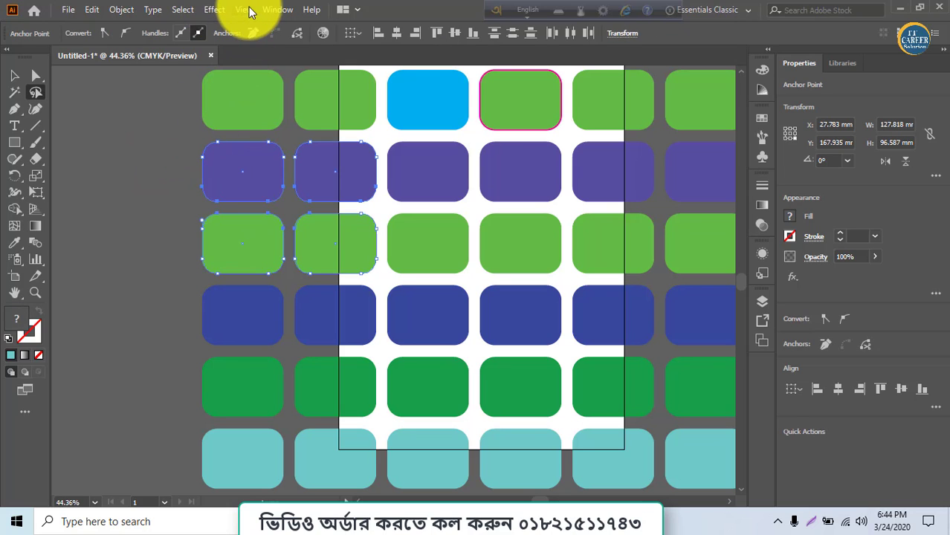
- Select all objects in the document, then select only those on the active artboard
click(183, 10)
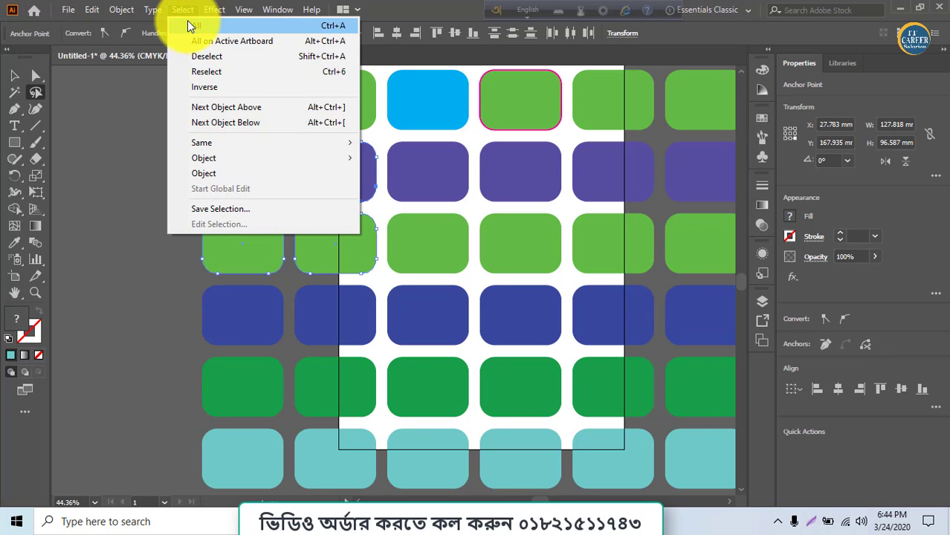
click(189, 26)
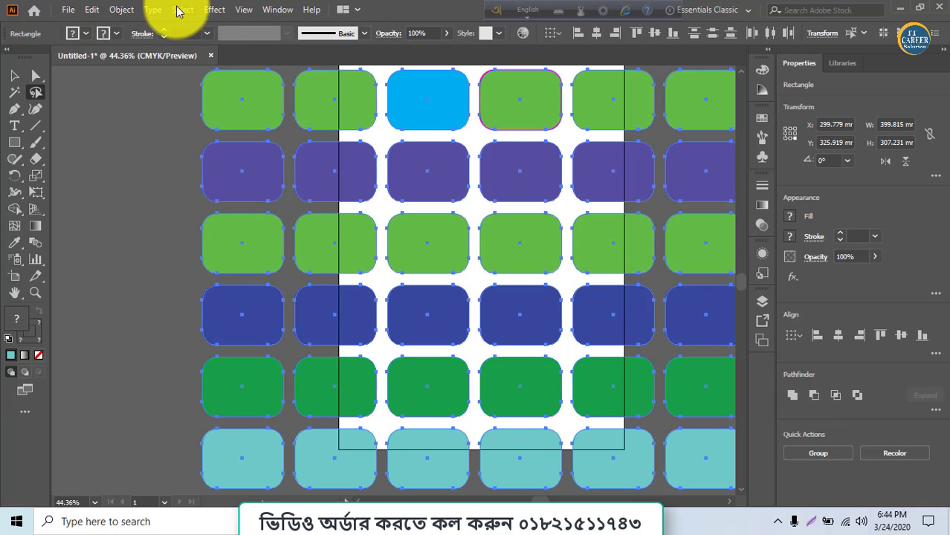
click(180, 9)
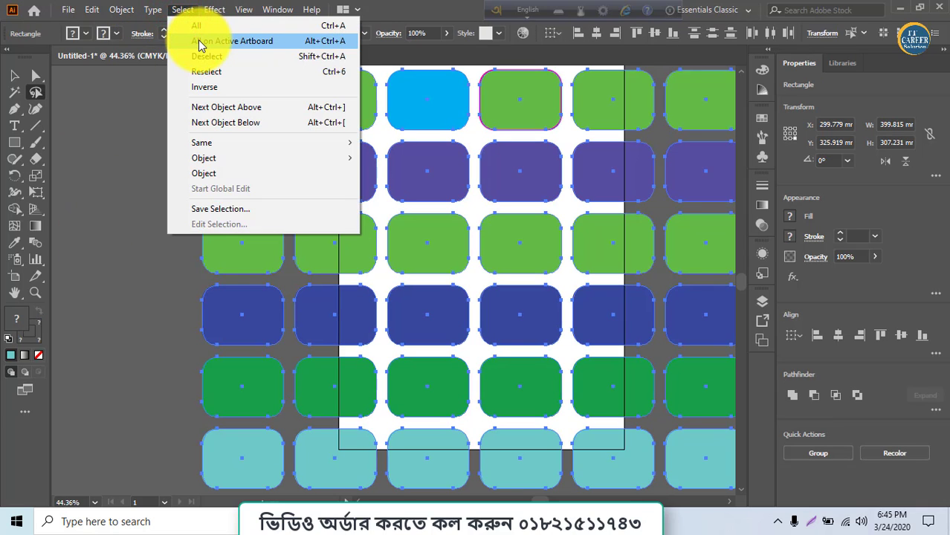
click(198, 42)
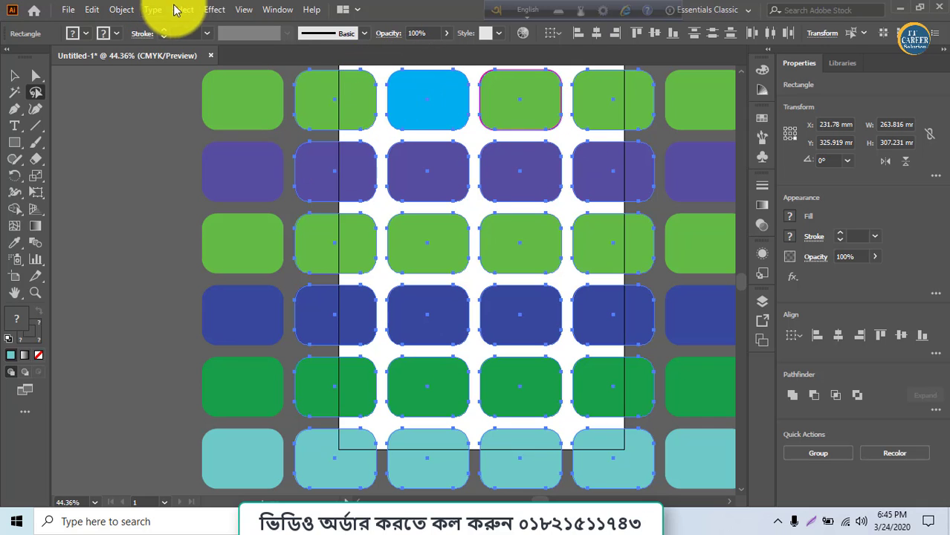
- Repeat the comparison by selecting all rectangles again and limiting the selection to the active artboard
click(179, 9)
click(192, 31)
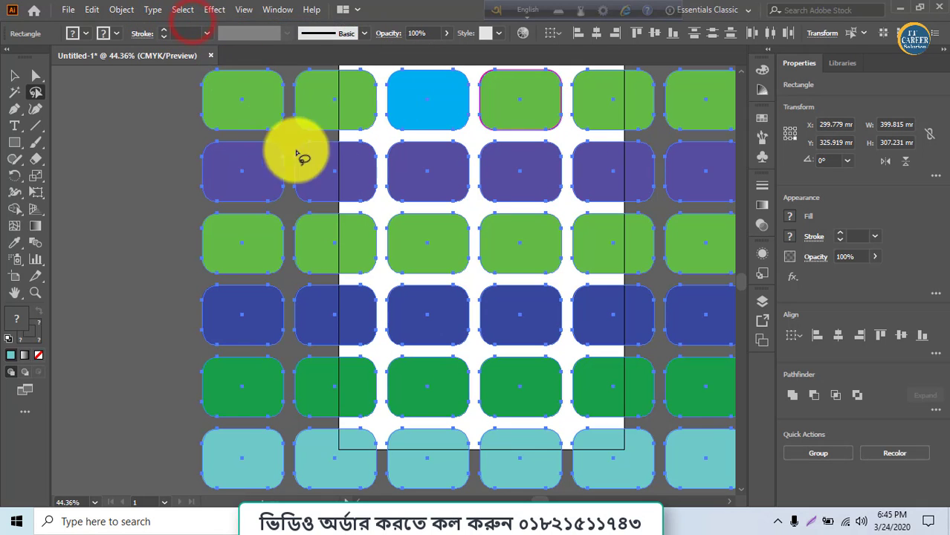
drag(394, 244, 311, 247)
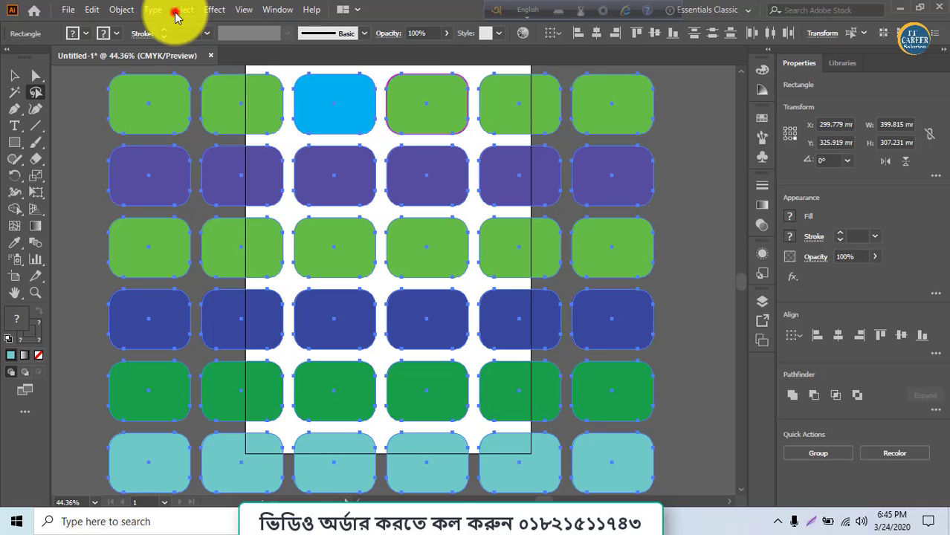
click(177, 13)
click(212, 43)
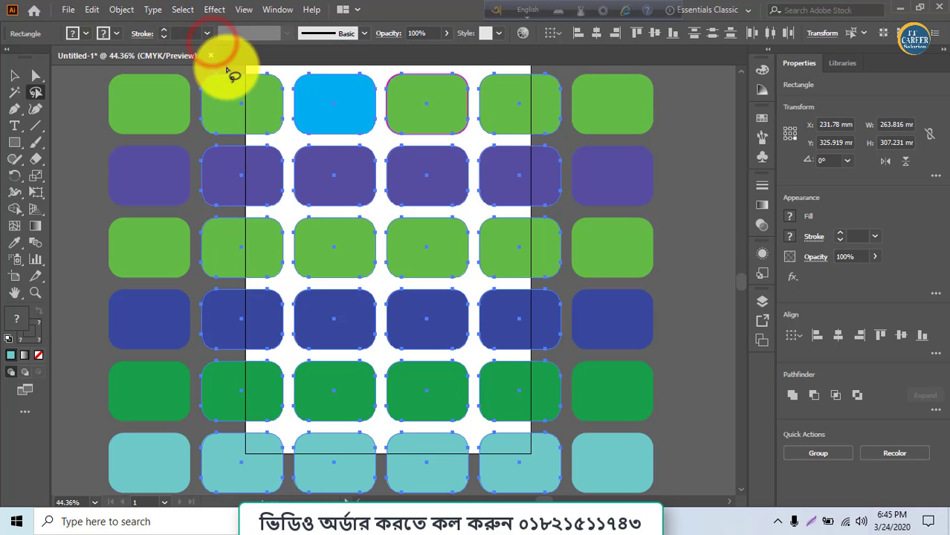
- Deselect everything, then apply the Reselect command
click(189, 15)
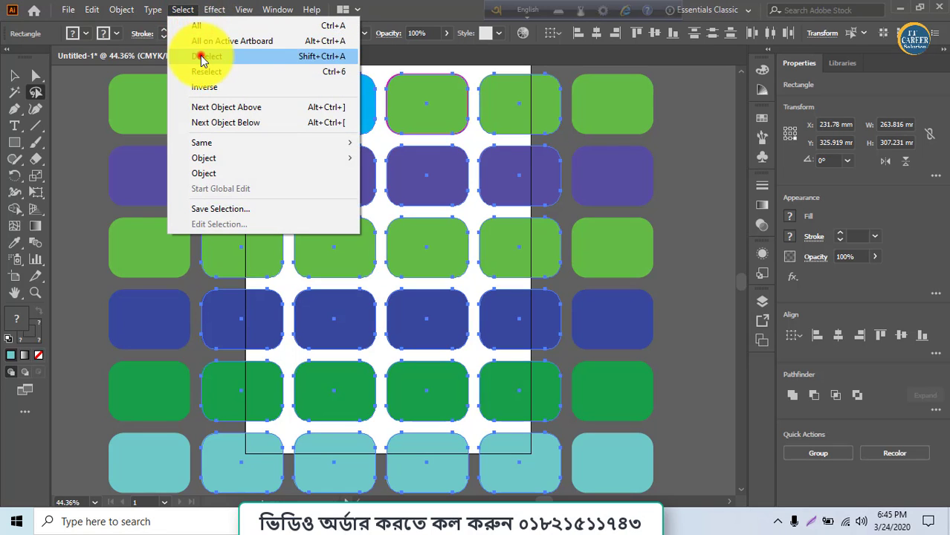
click(200, 55)
click(179, 9)
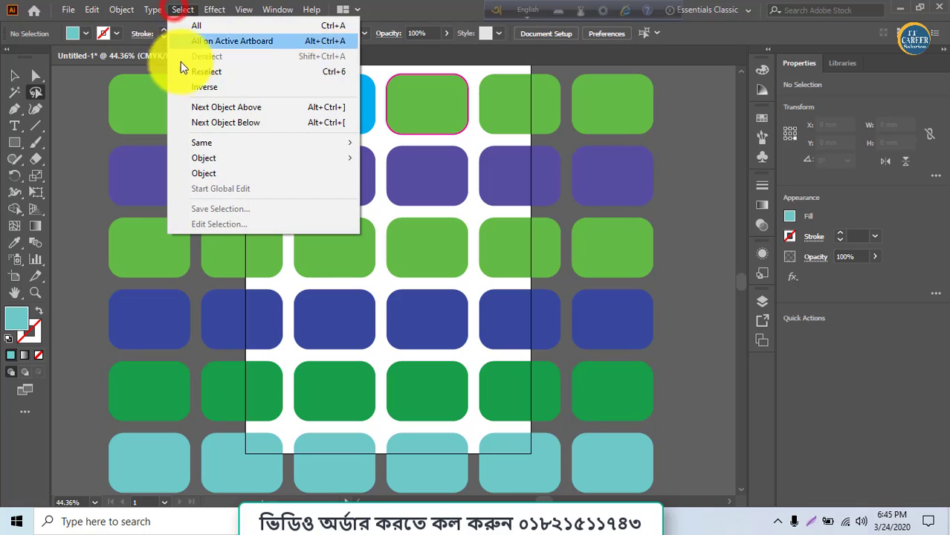
click(198, 72)
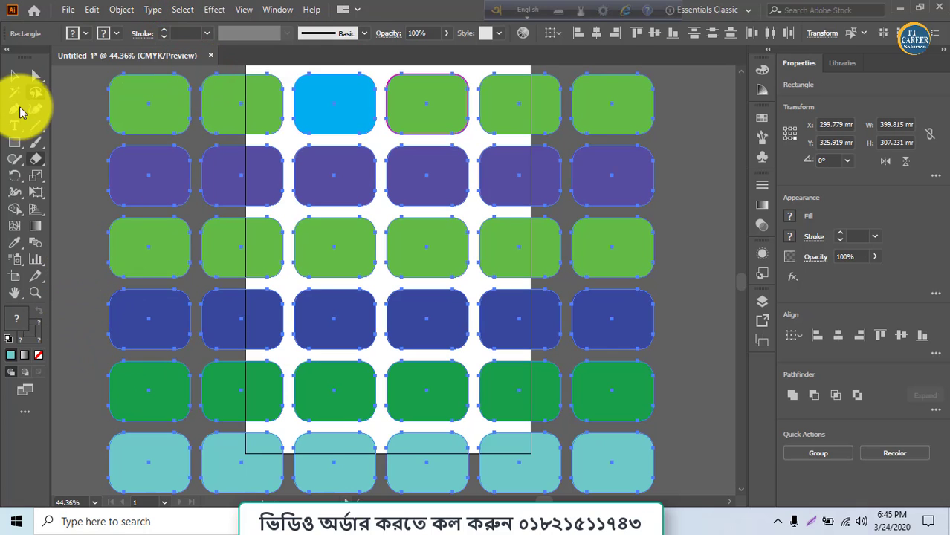
- Select only the leftmost light green rectangle in the third row and invert the selection
click(15, 76)
click(131, 253)
click(82, 266)
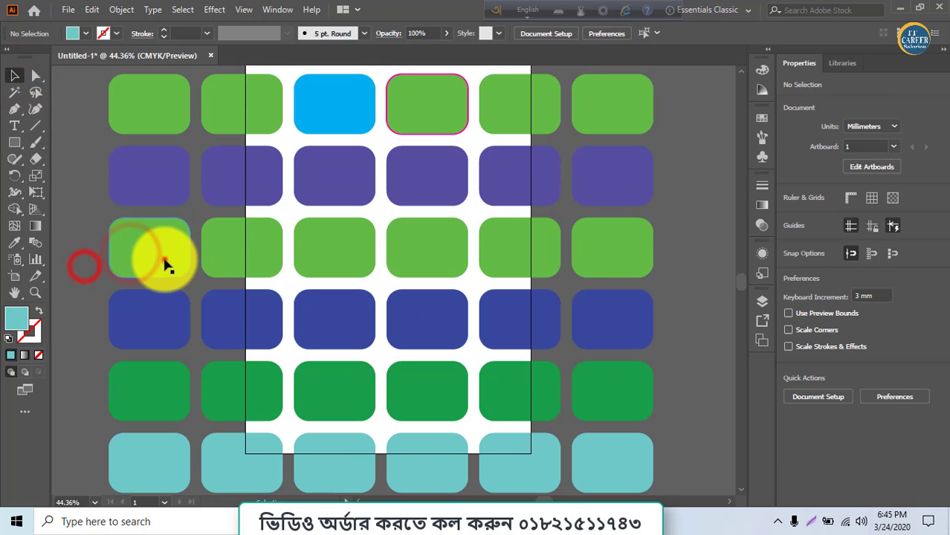
click(163, 260)
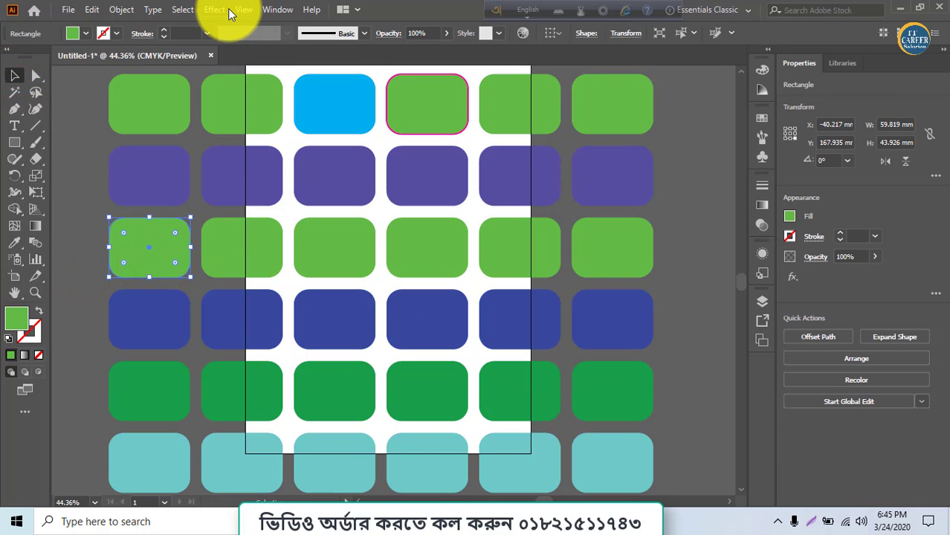
click(186, 9)
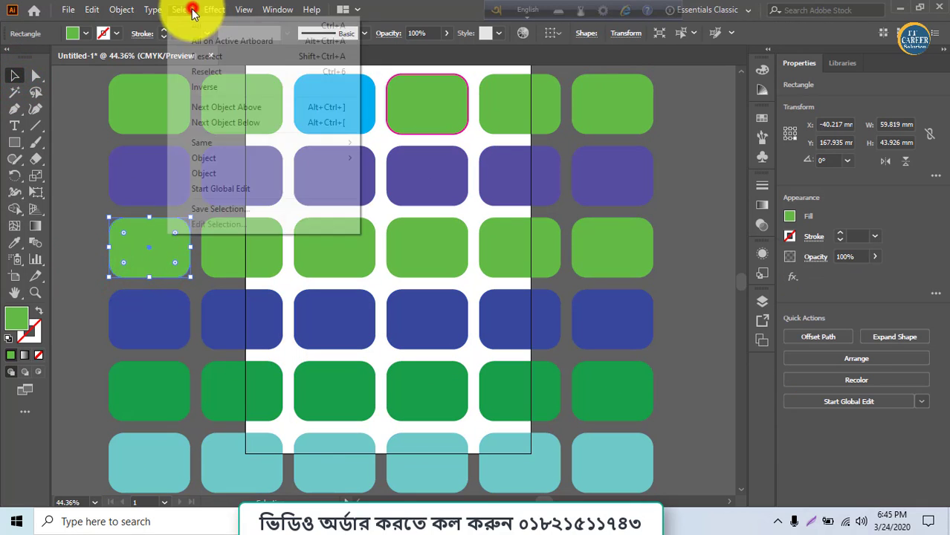
click(216, 88)
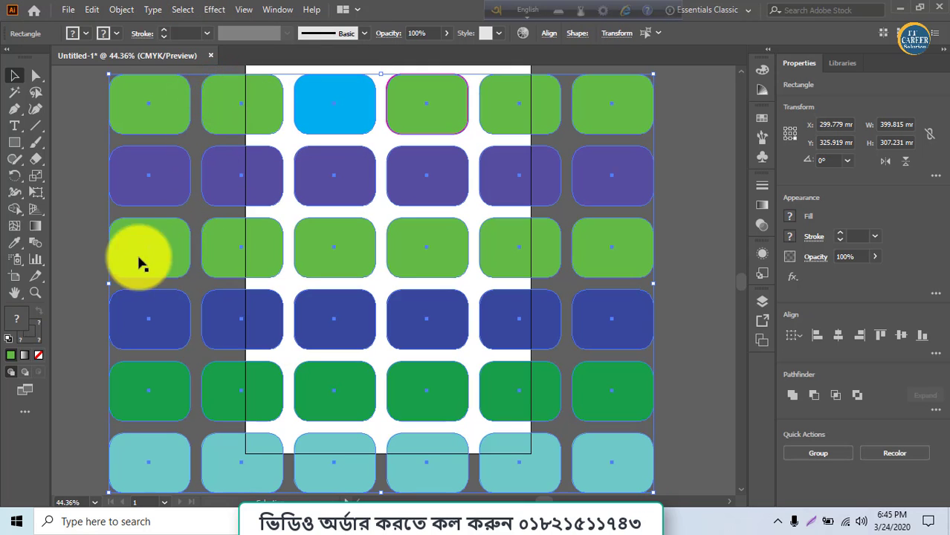
- Marquee-select the two leftmost columns of rectangles and invert the selection
click(56, 170)
drag(248, 452, 246, 451)
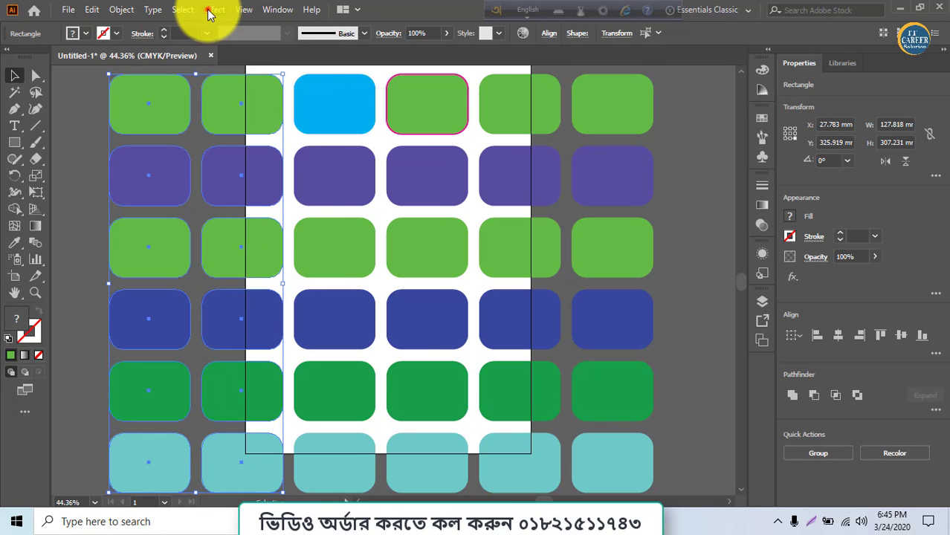
click(182, 10)
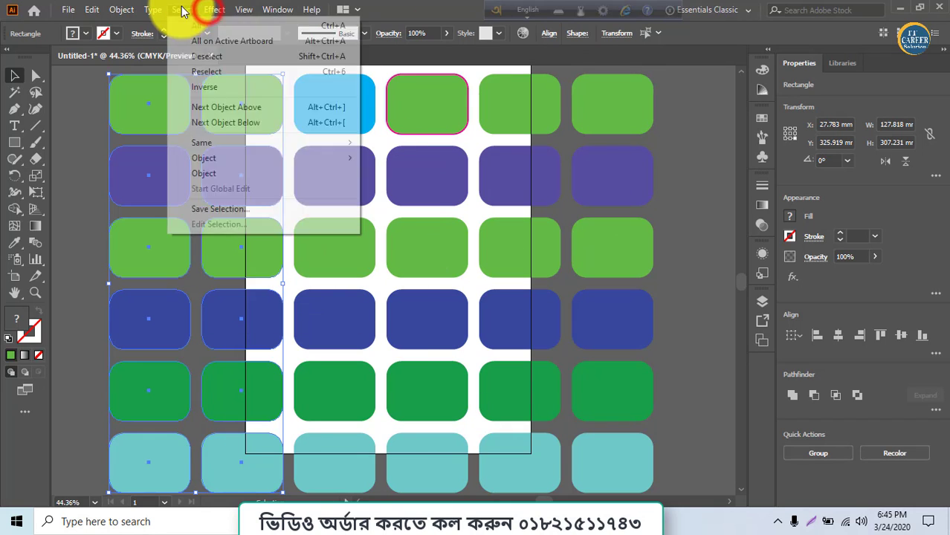
click(195, 86)
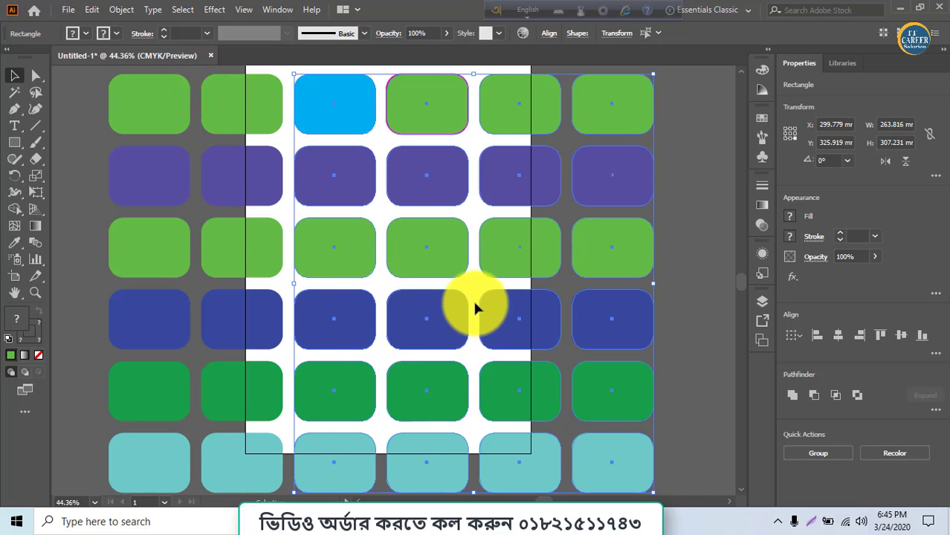
- Use the Selection tool to pick single rectangles in the leftmost column: top light green, purple, and third-row light green
click(16, 79)
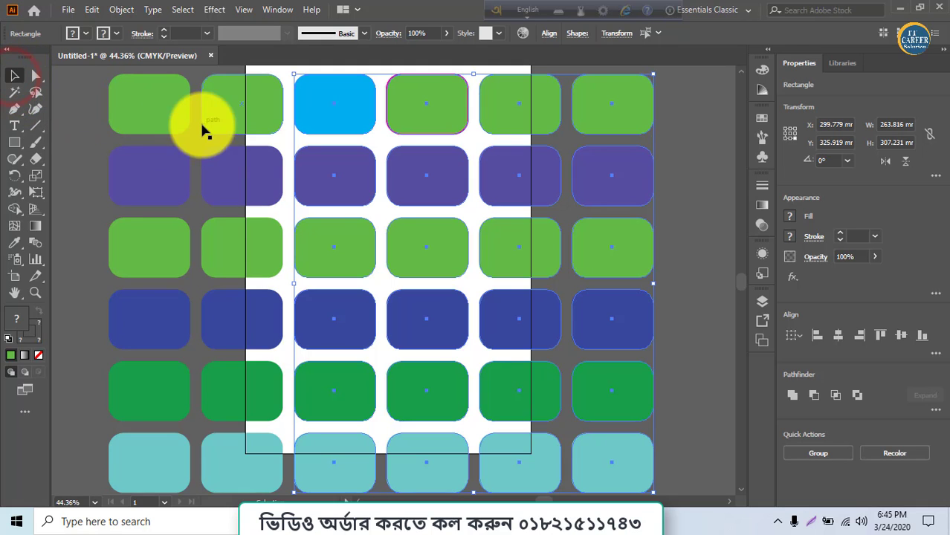
click(144, 107)
click(148, 180)
click(118, 272)
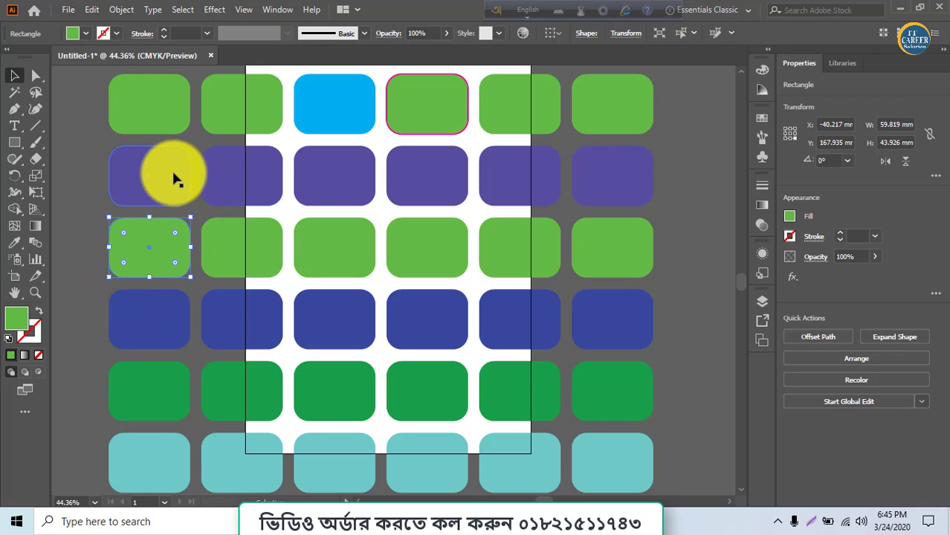
- Use the Direct Selection tool to pick individual anchor points around the corners of the top-row, leftmost light green rectangle
click(37, 74)
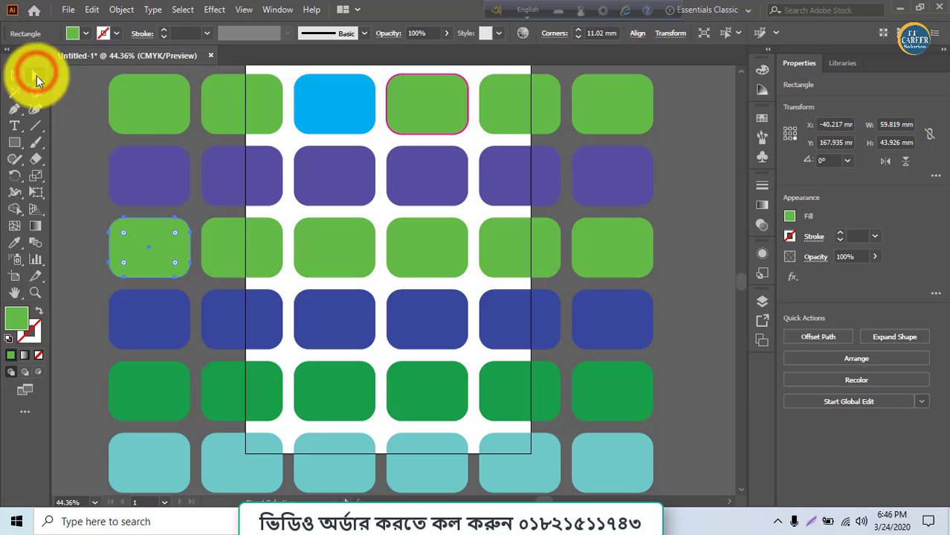
click(133, 116)
click(122, 76)
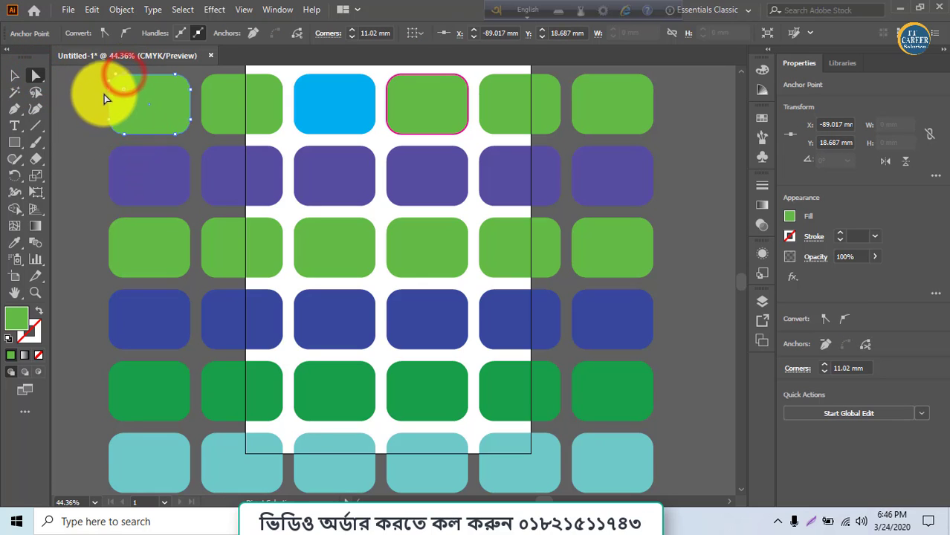
click(111, 89)
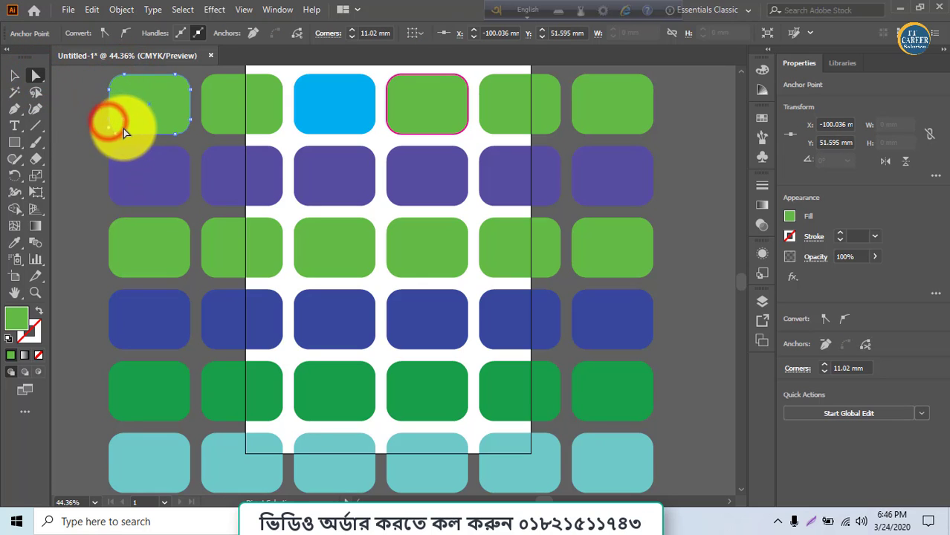
click(124, 133)
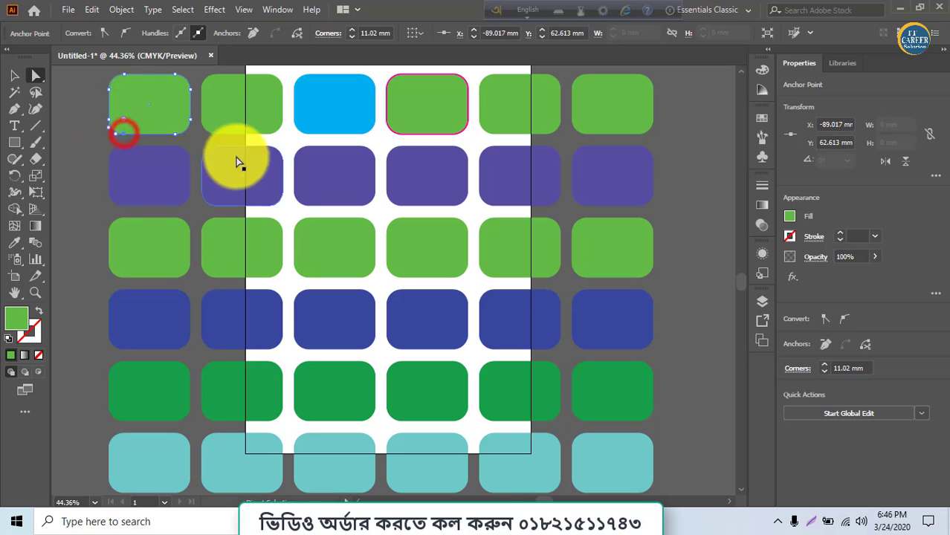
click(178, 135)
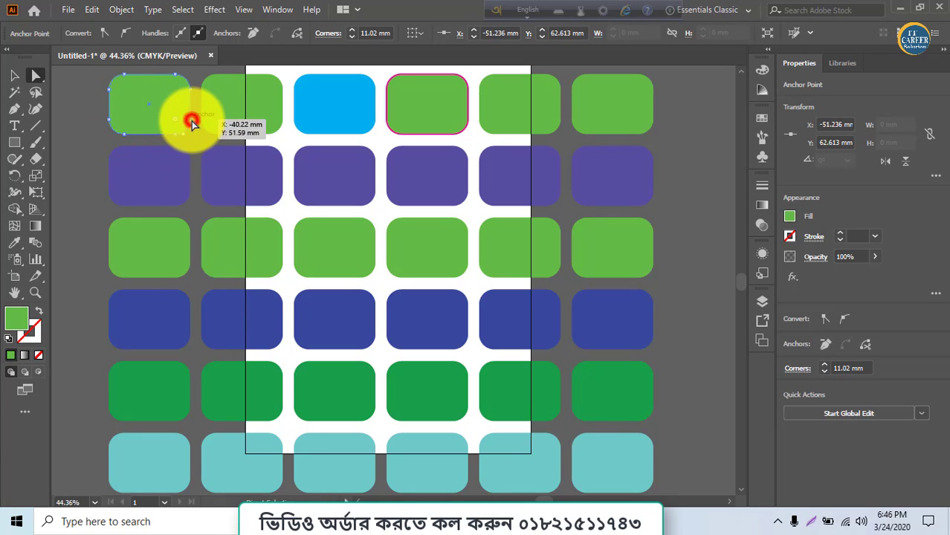
drag(192, 123, 191, 121)
click(191, 91)
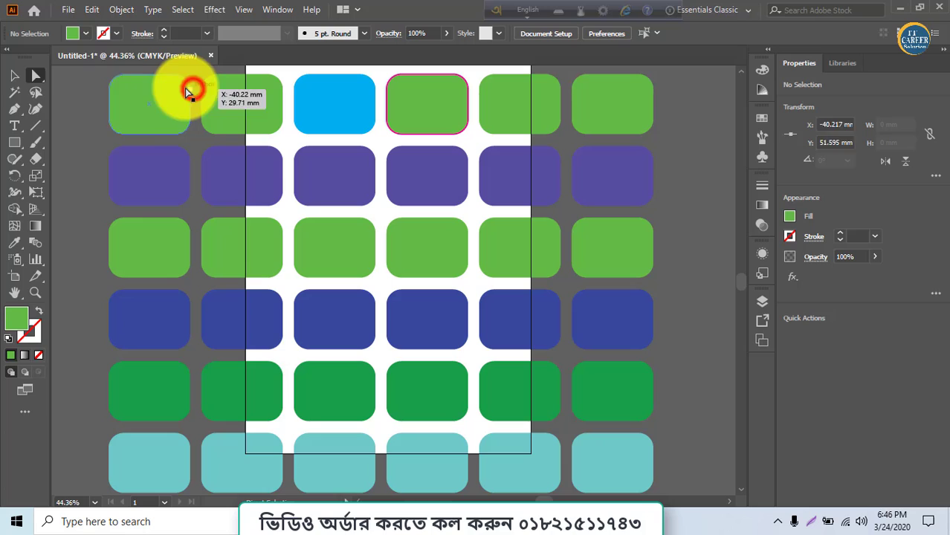
- Use the Magic Wand to select similarly filled rectangles by sampling a purple, a light green and a dark blue one in turn
click(18, 95)
click(171, 197)
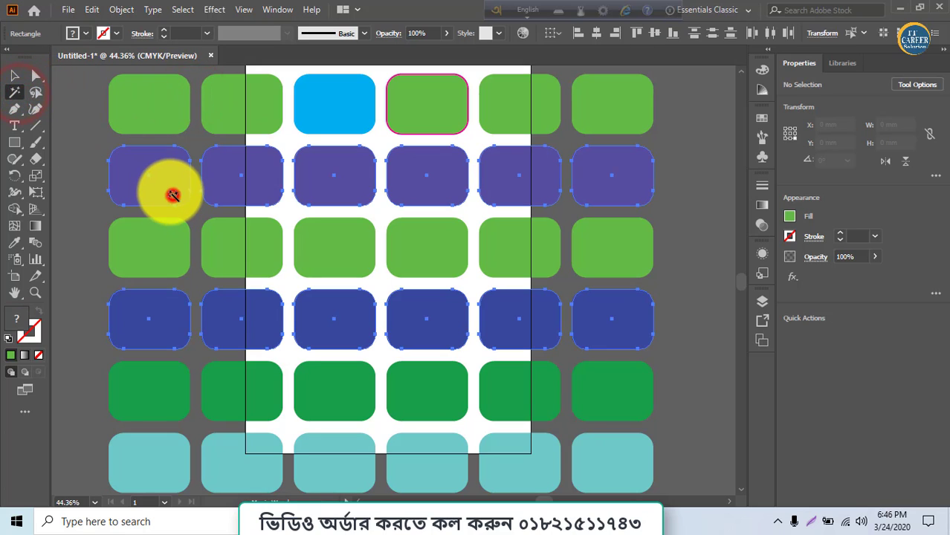
click(179, 274)
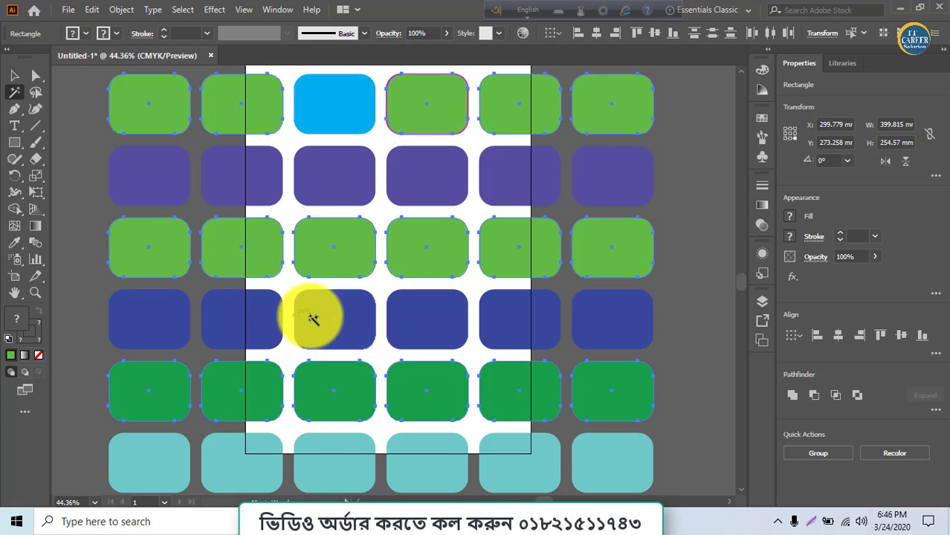
click(207, 327)
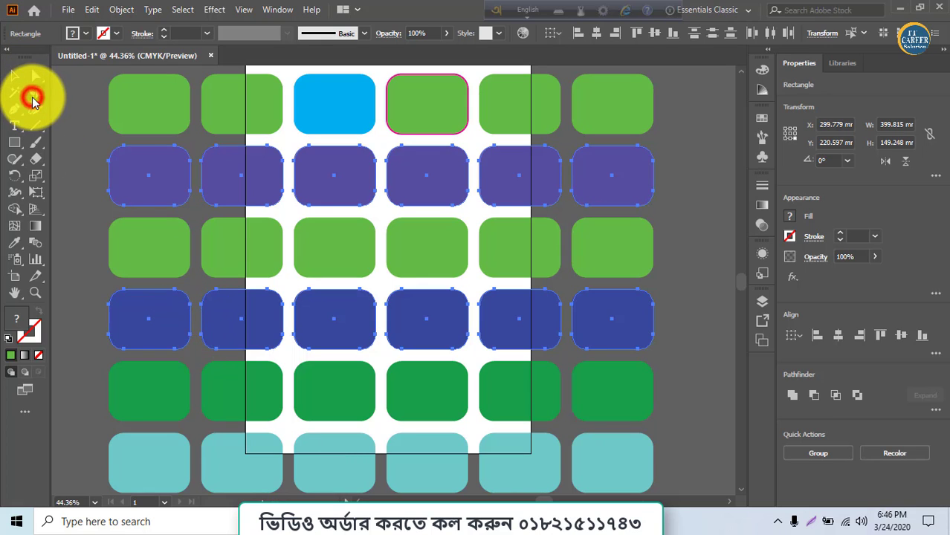
- Lasso anchor points along the top two rows, and separately those of the dark green and teal rows across the five leftmost columns
click(32, 98)
mouse_move(68, 95)
mouse_down()
mouse_move(589, 108)
mouse_move(605, 122)
mouse_move(556, 200)
mouse_move(108, 170)
mouse_move(64, 142)
mouse_move(188, 129)
mouse_move(174, 103)
mouse_move(161, 110)
mouse_move(156, 146)
mouse_up()
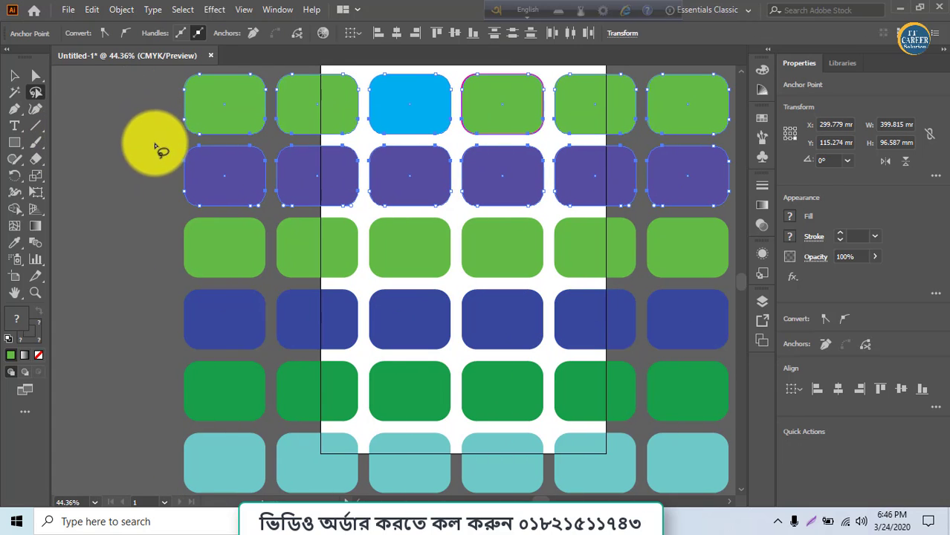
mouse_move(137, 251)
mouse_down()
mouse_move(508, 246)
mouse_move(572, 269)
mouse_move(496, 320)
mouse_move(336, 319)
mouse_move(162, 303)
mouse_move(158, 259)
mouse_up()
scroll(186, 340, down, 2)
mouse_move(159, 342)
mouse_down()
mouse_move(543, 353)
mouse_move(615, 395)
mouse_move(397, 423)
mouse_move(240, 417)
mouse_move(165, 365)
mouse_move(157, 341)
mouse_up()
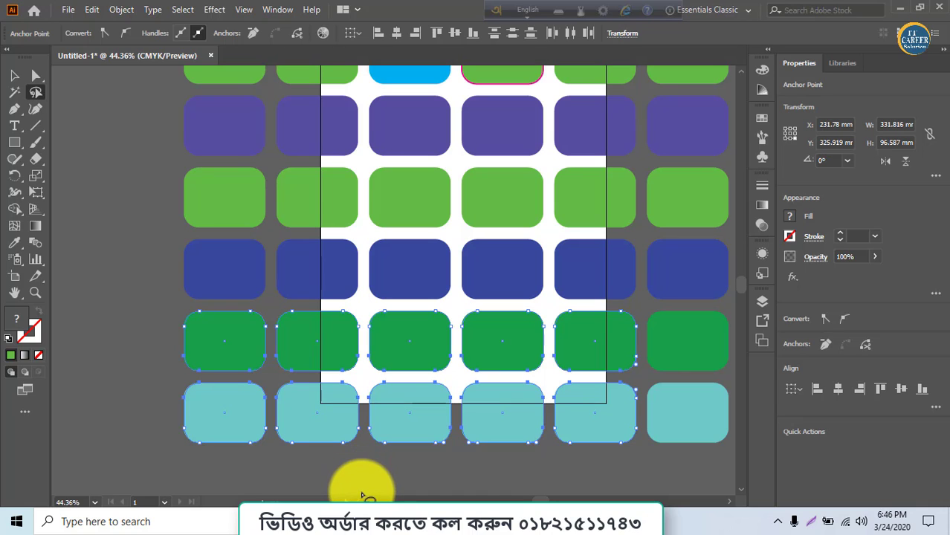
click(34, 93)
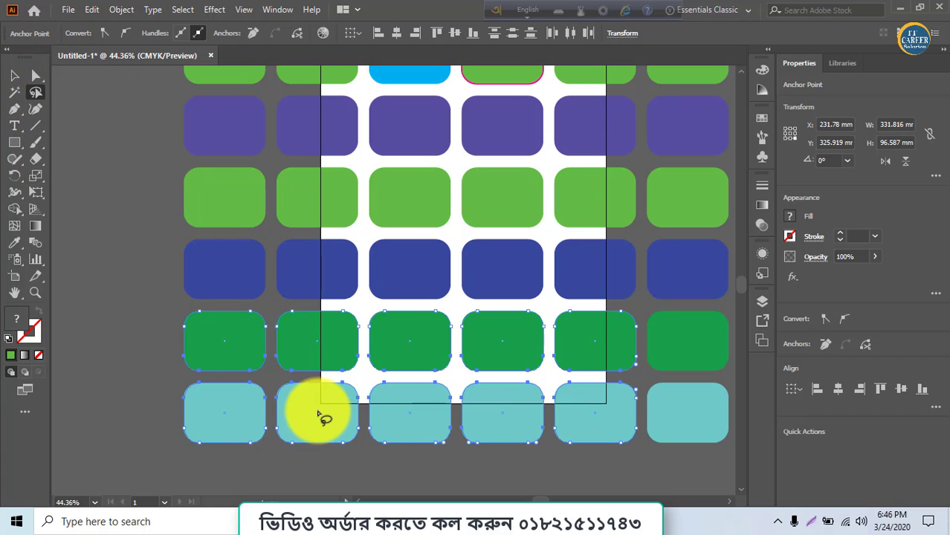